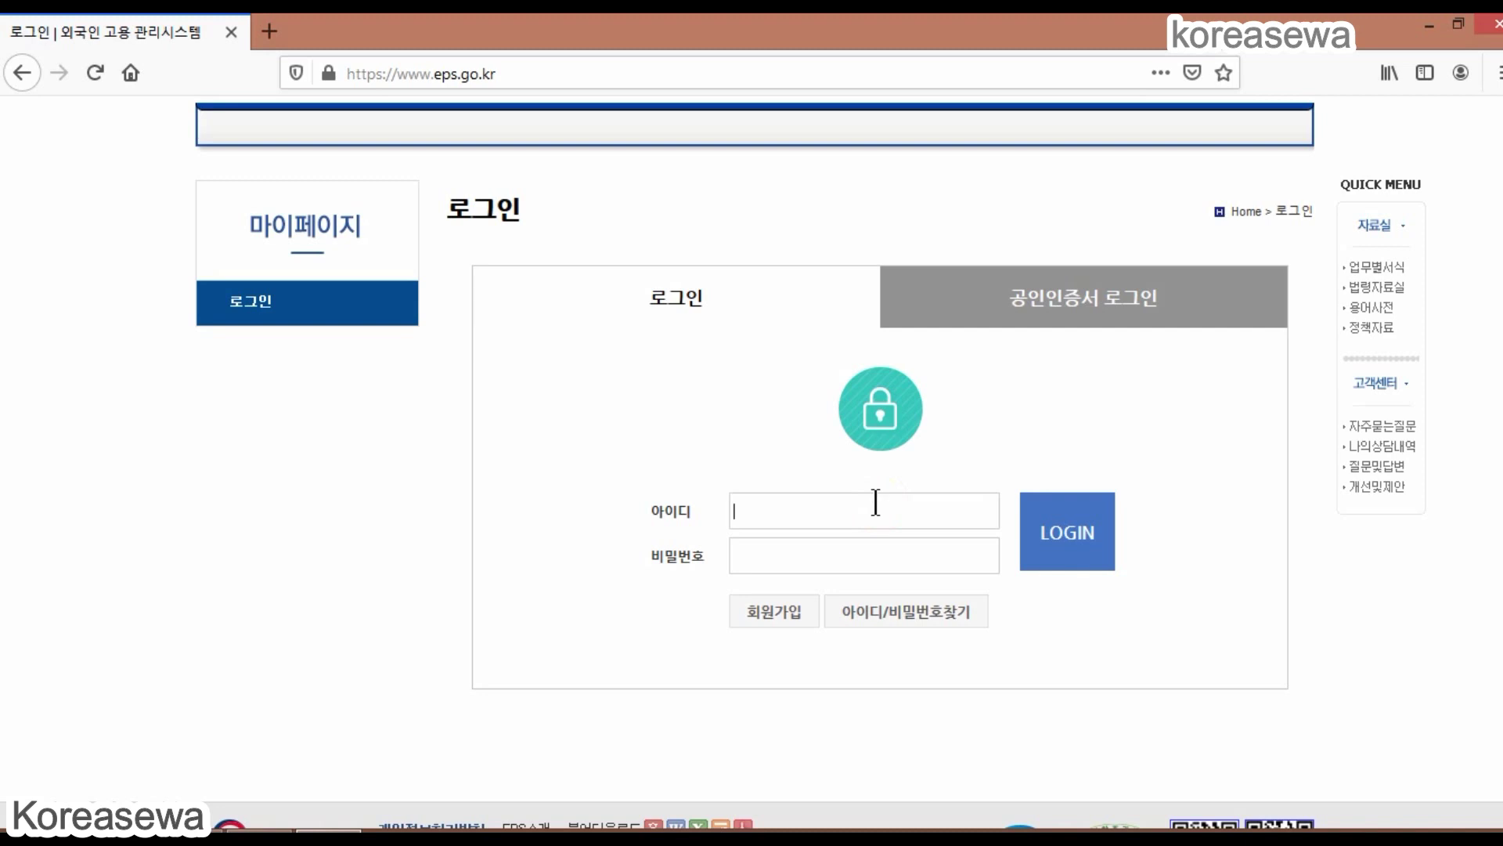
Log in to the EPS site by entering the account password alongside the user ID.
{"action": "left_click", "coordinate": [870, 562]}
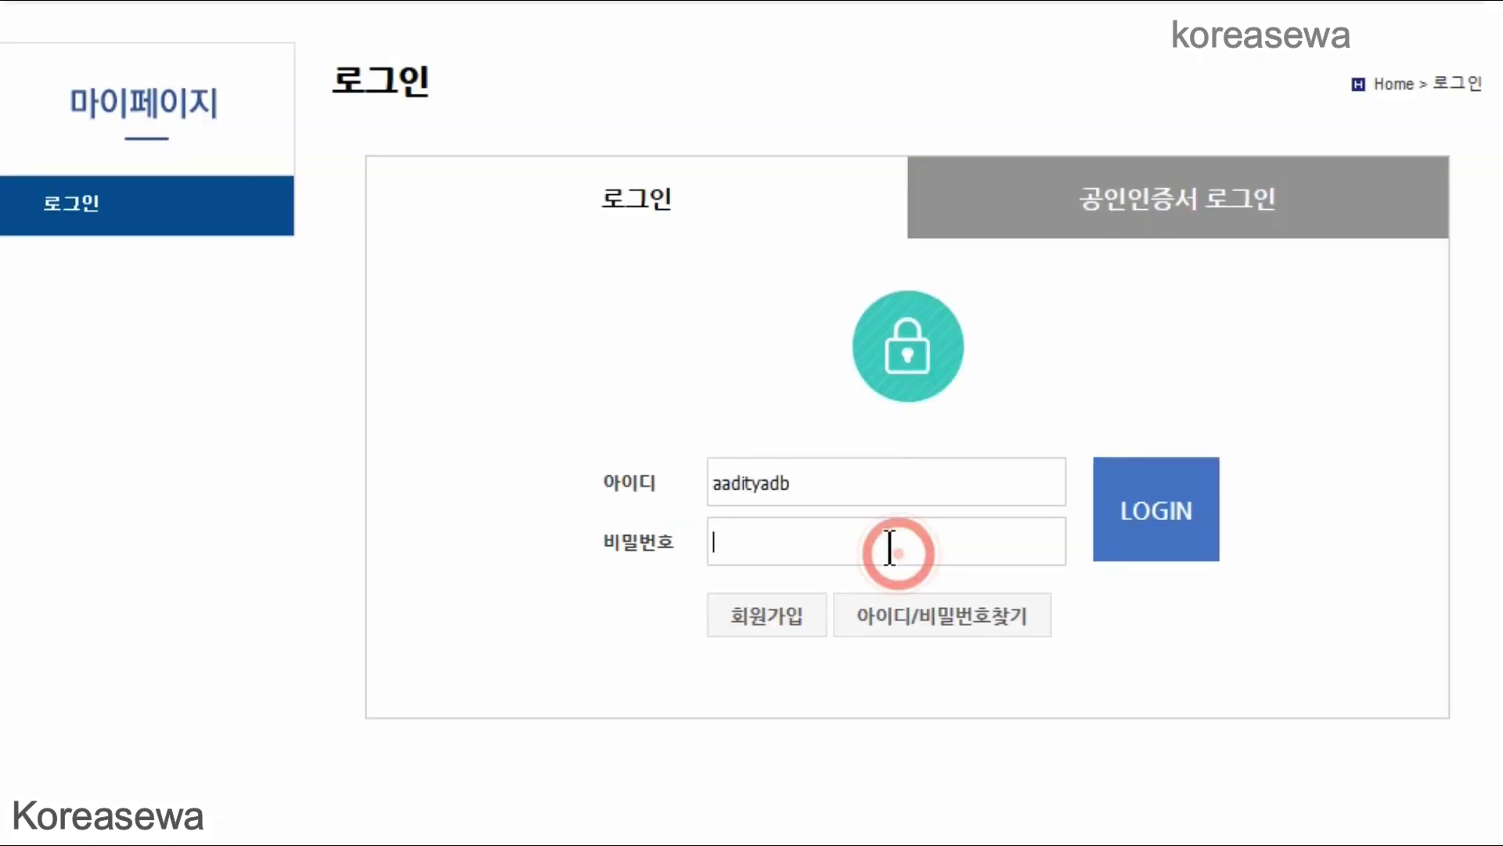
{"action": "type", "text": "*****"}
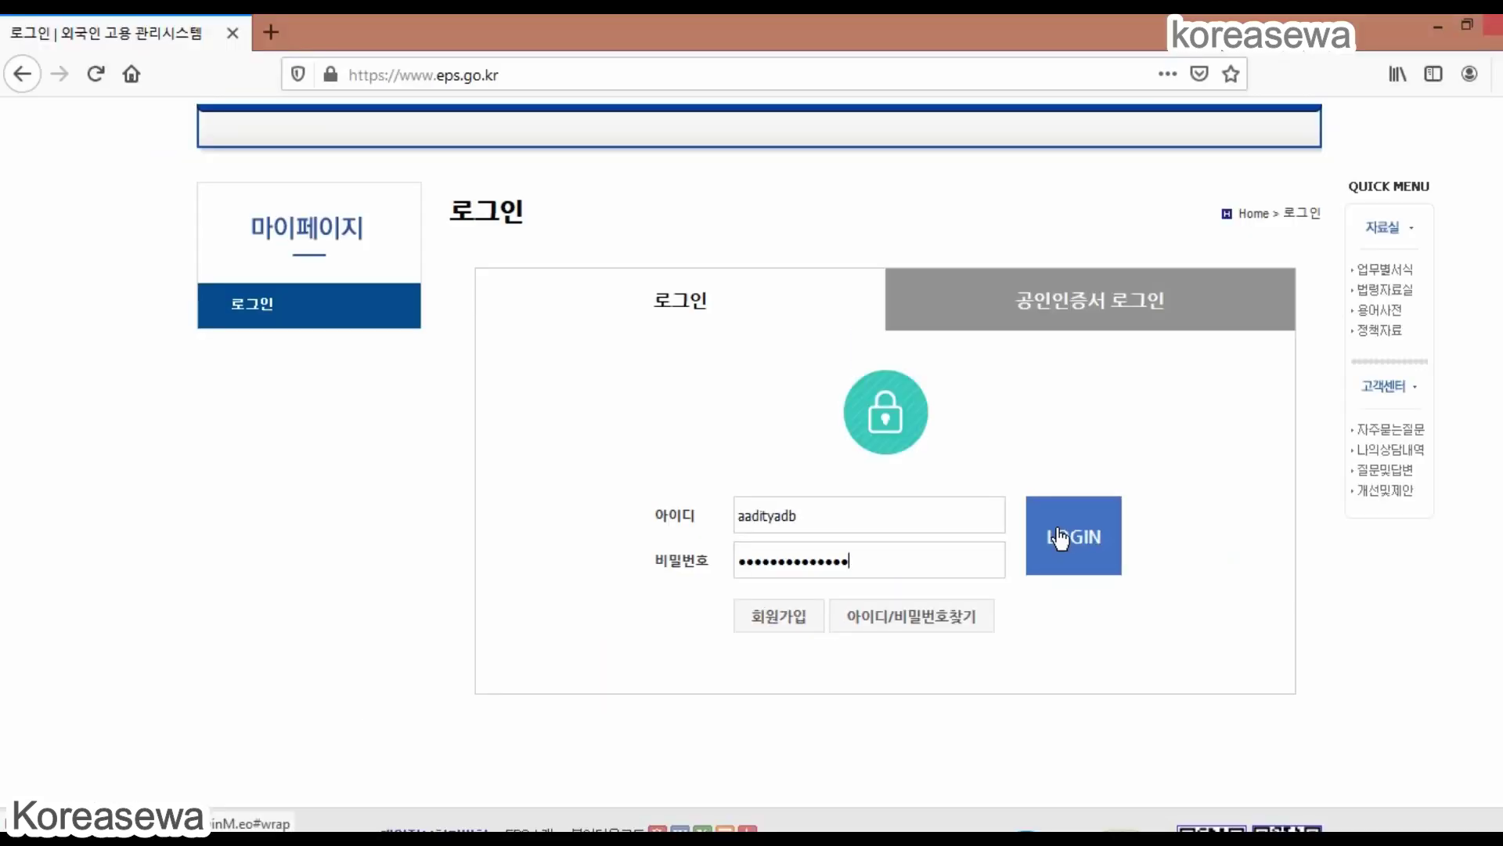
{"action": "left_click", "coordinate": [1062, 539]}
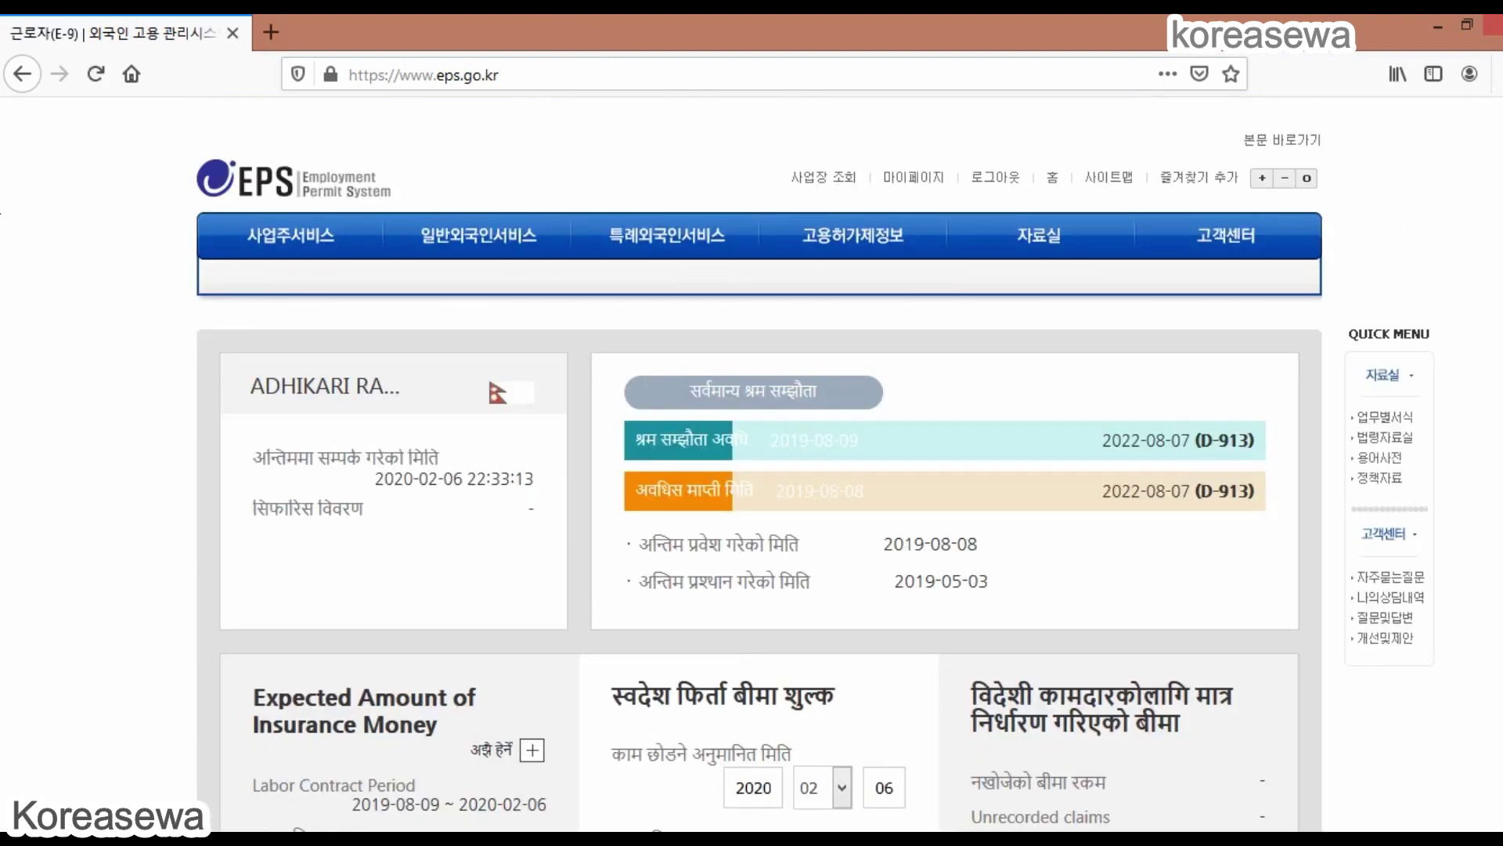
Look over the personal dashboard's contract, insurance and notice sections, and open the general foreigner services section (일반외국인서비스).
{"action": "scroll", "coordinate": [752, 469], "scroll_direction": "down", "scroll_amount": 3}
{"action": "scroll", "coordinate": [752, 469], "scroll_direction": "down", "scroll_amount": 1}
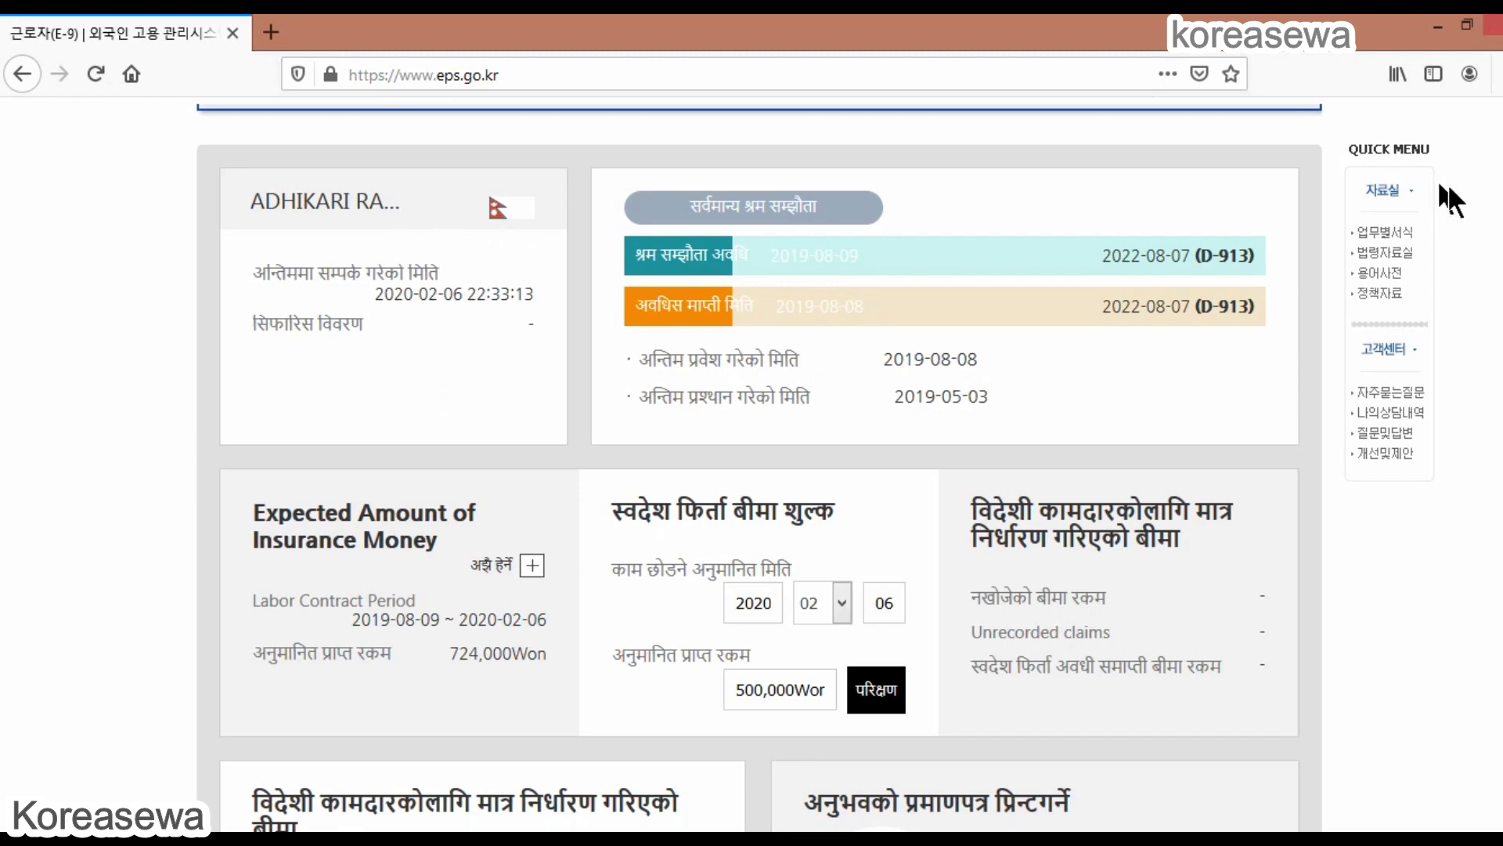
{"action": "scroll", "coordinate": [7, 449], "scroll_direction": "down", "scroll_amount": 10}
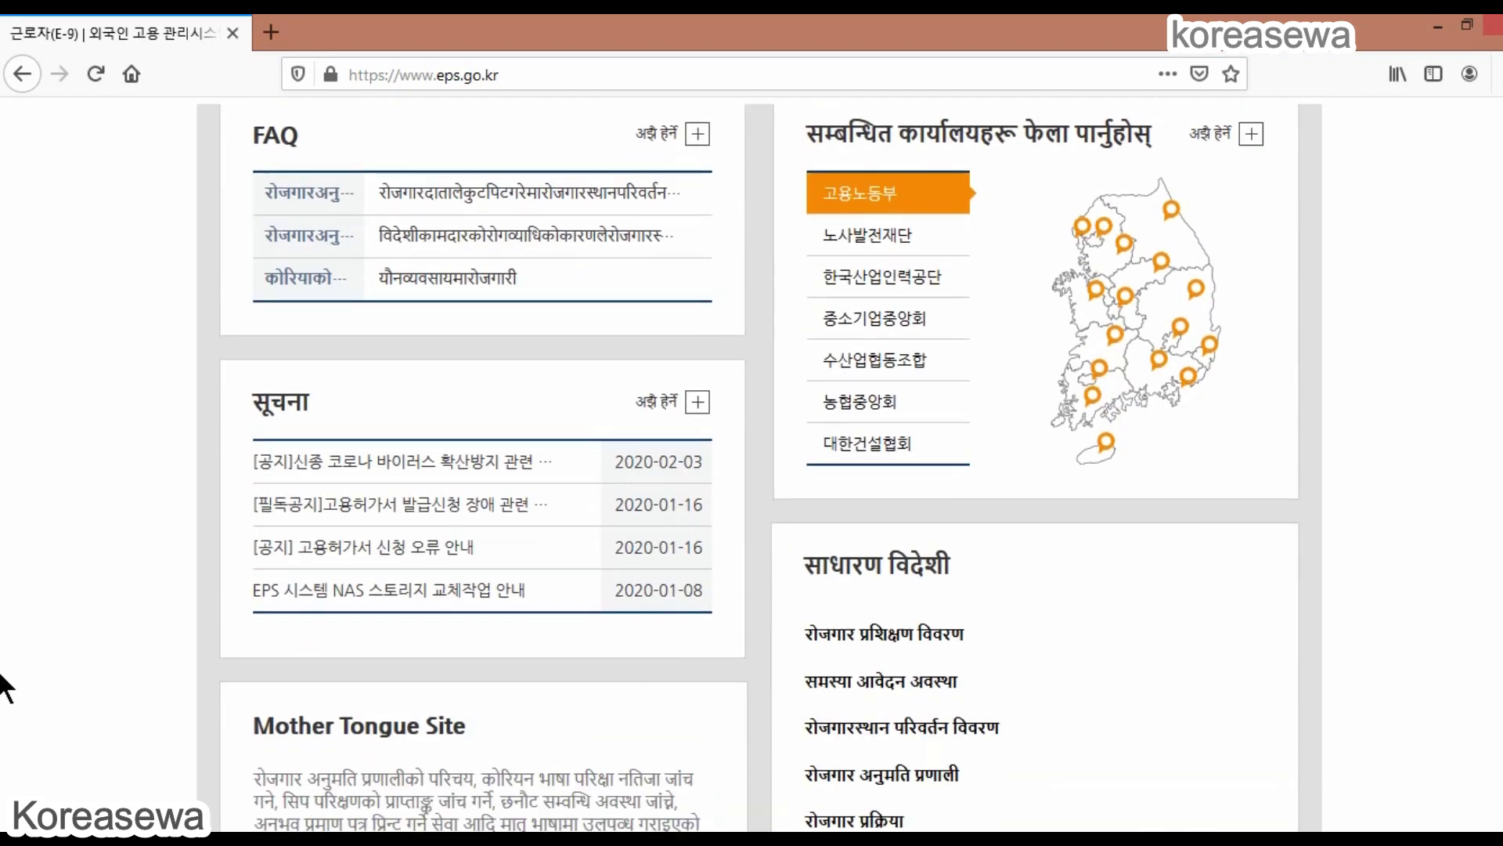
{"action": "scroll", "coordinate": [10, 673], "scroll_direction": "up", "scroll_amount": 12}
{"action": "scroll", "coordinate": [830, 166], "scroll_direction": "up", "scroll_amount": 3}
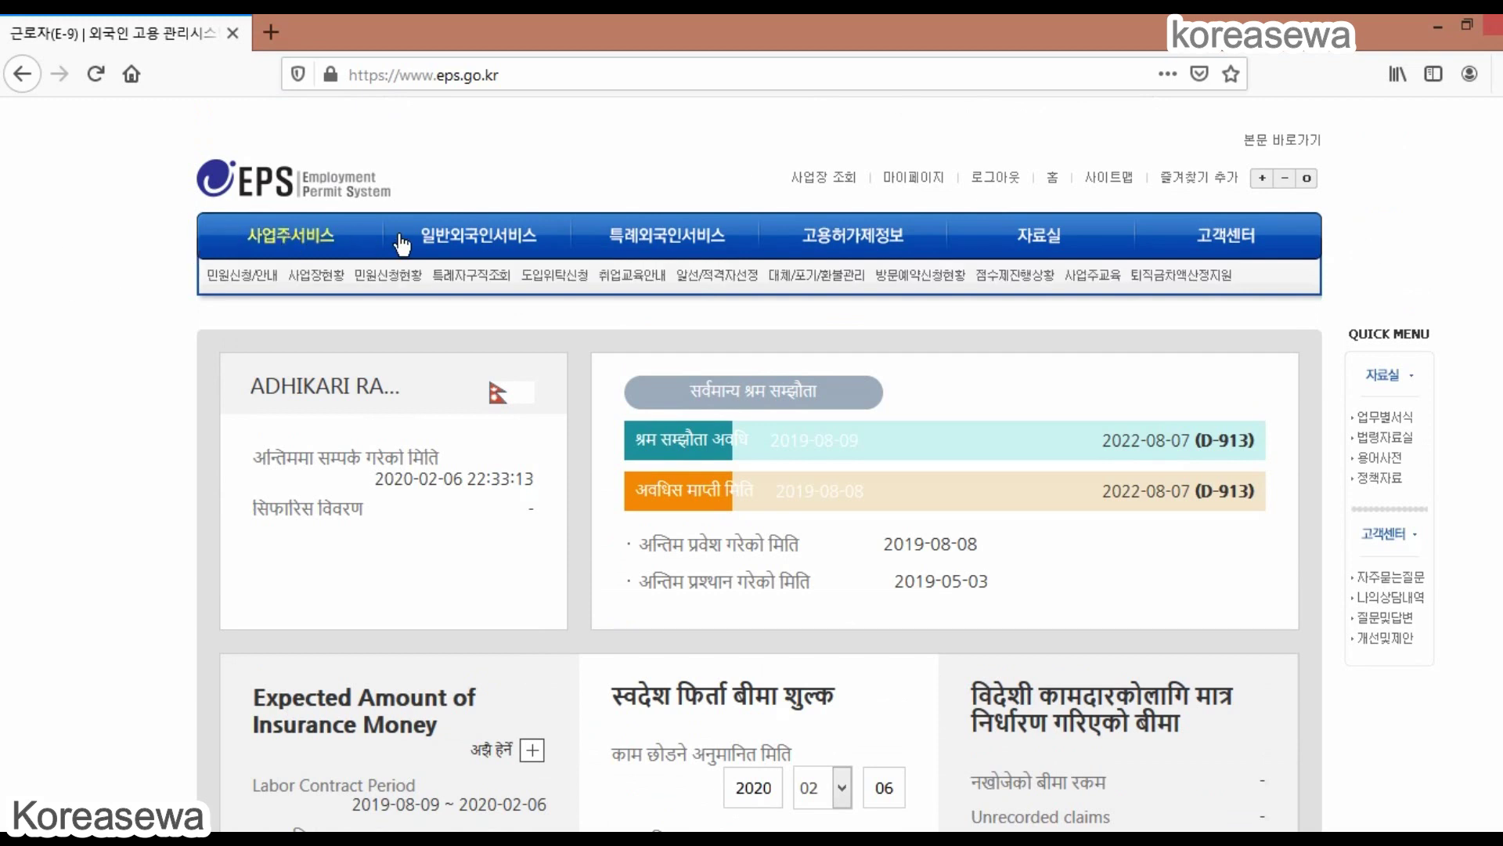
{"action": "left_click", "coordinate": [470, 246]}
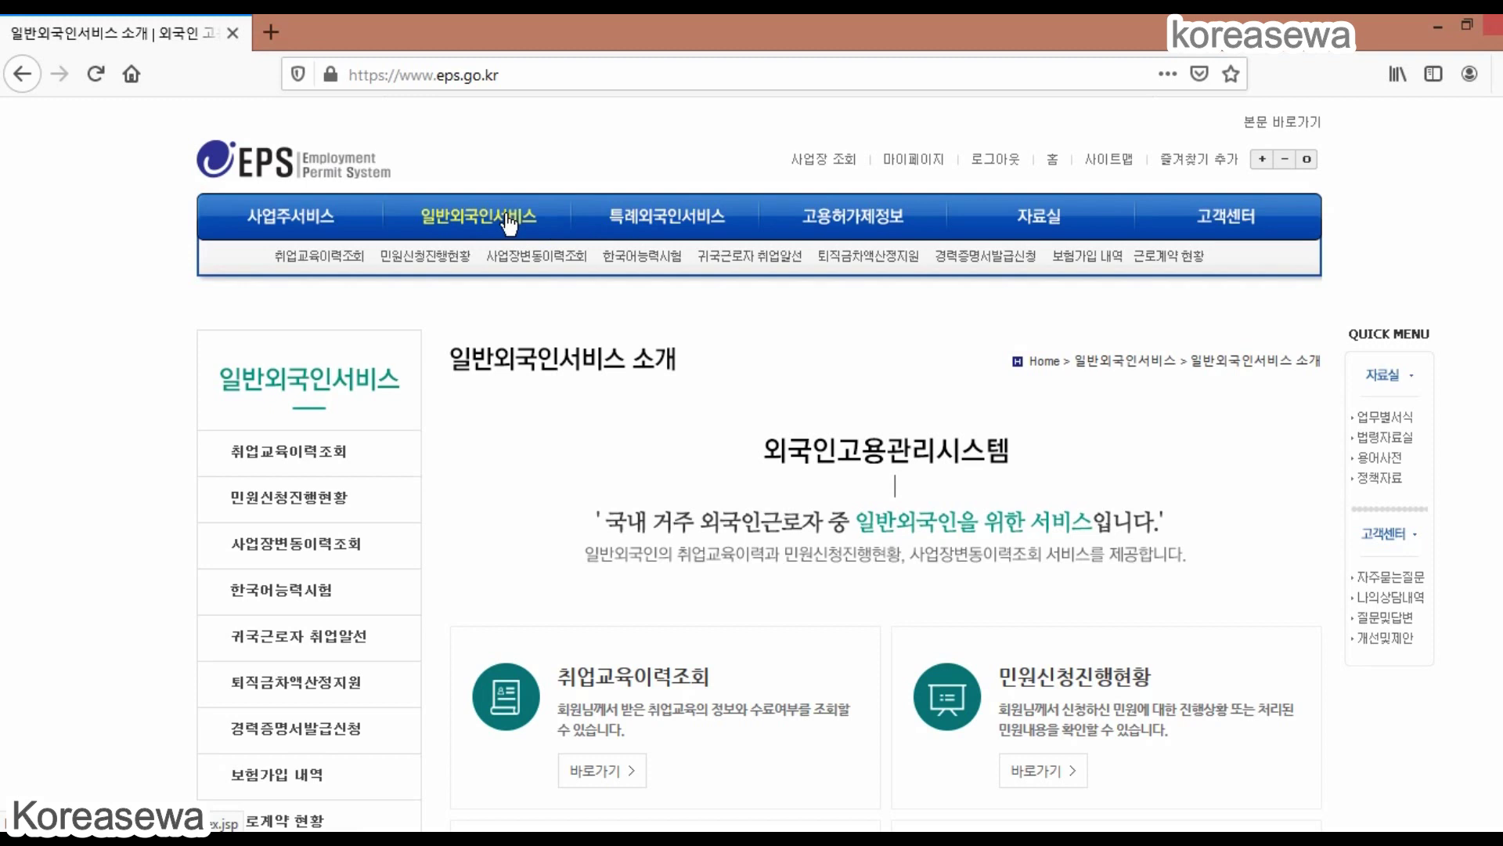
Preview the submenu entries of the main service categories and the list of general foreigner services.
{"action": "mouse_move", "coordinate": [628, 219]}
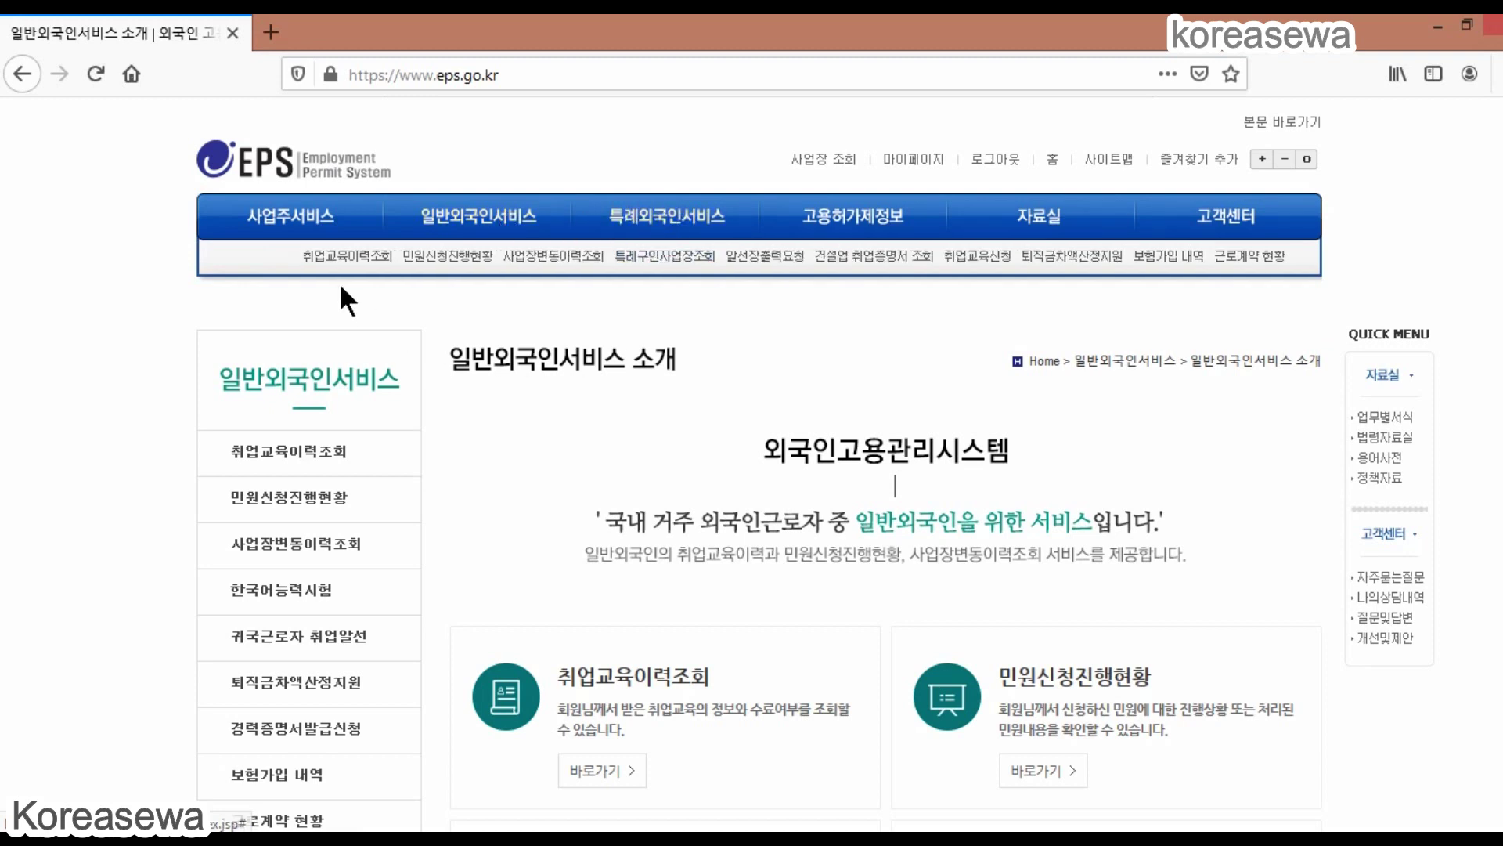
{"action": "mouse_move", "coordinate": [274, 221]}
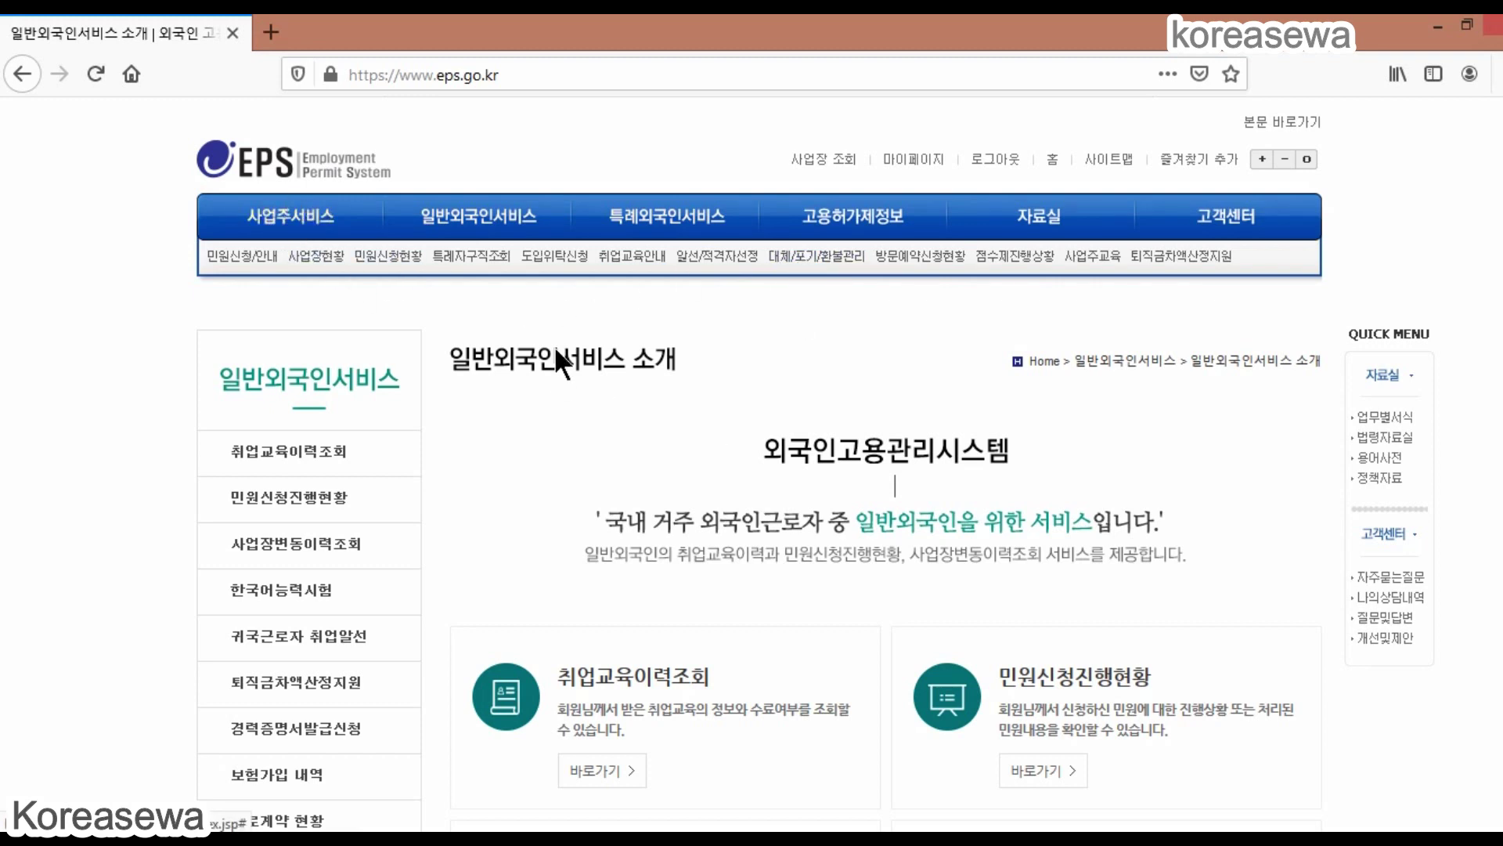
{"action": "mouse_move", "coordinate": [819, 197]}
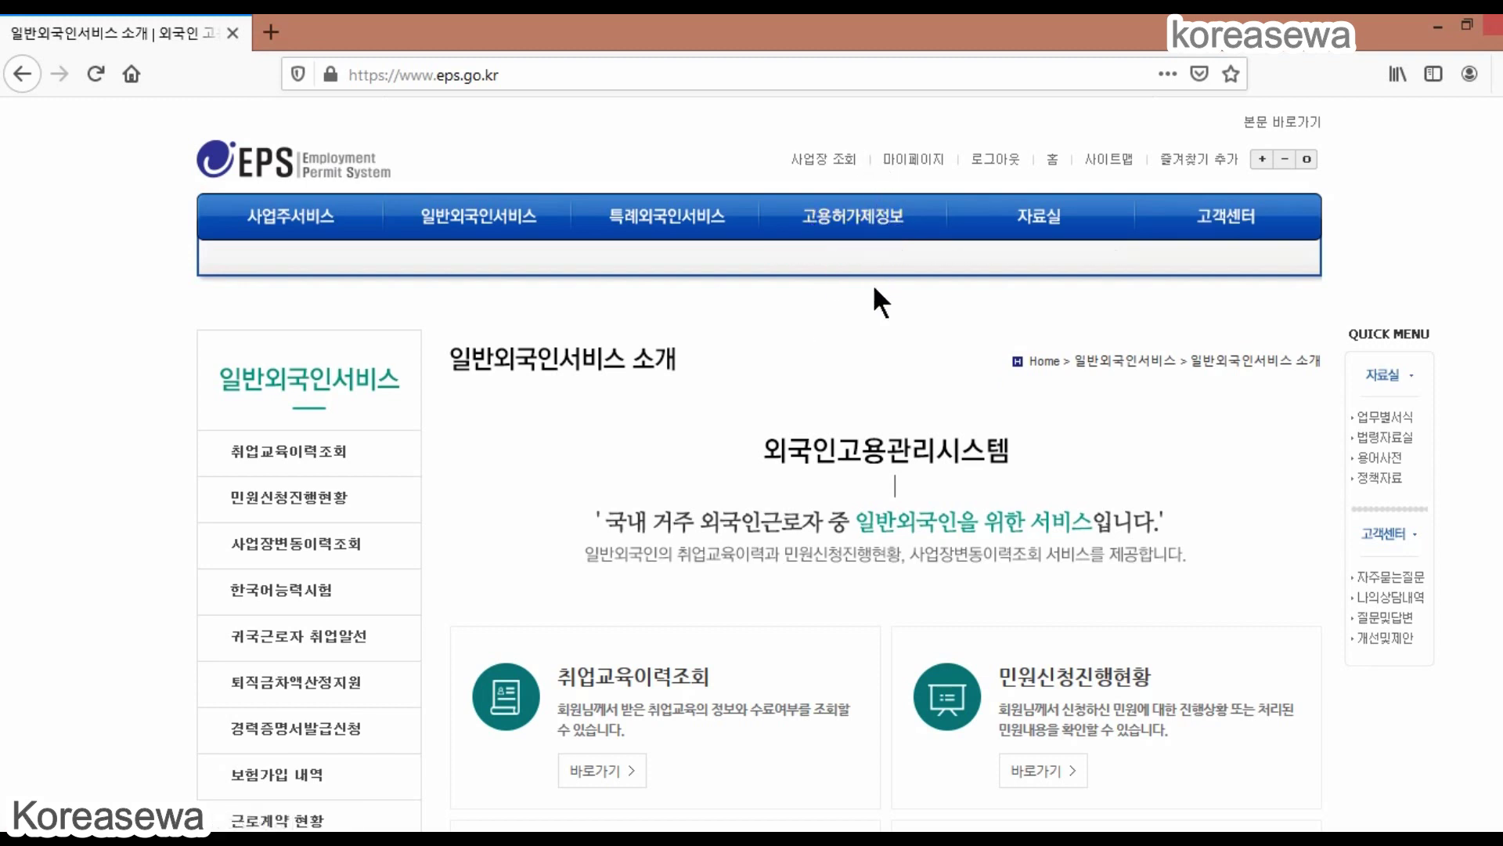
{"action": "mouse_move", "coordinate": [1065, 227]}
{"action": "mouse_move", "coordinate": [481, 235]}
{"action": "scroll", "coordinate": [2, 227], "scroll_direction": "down", "scroll_amount": 3}
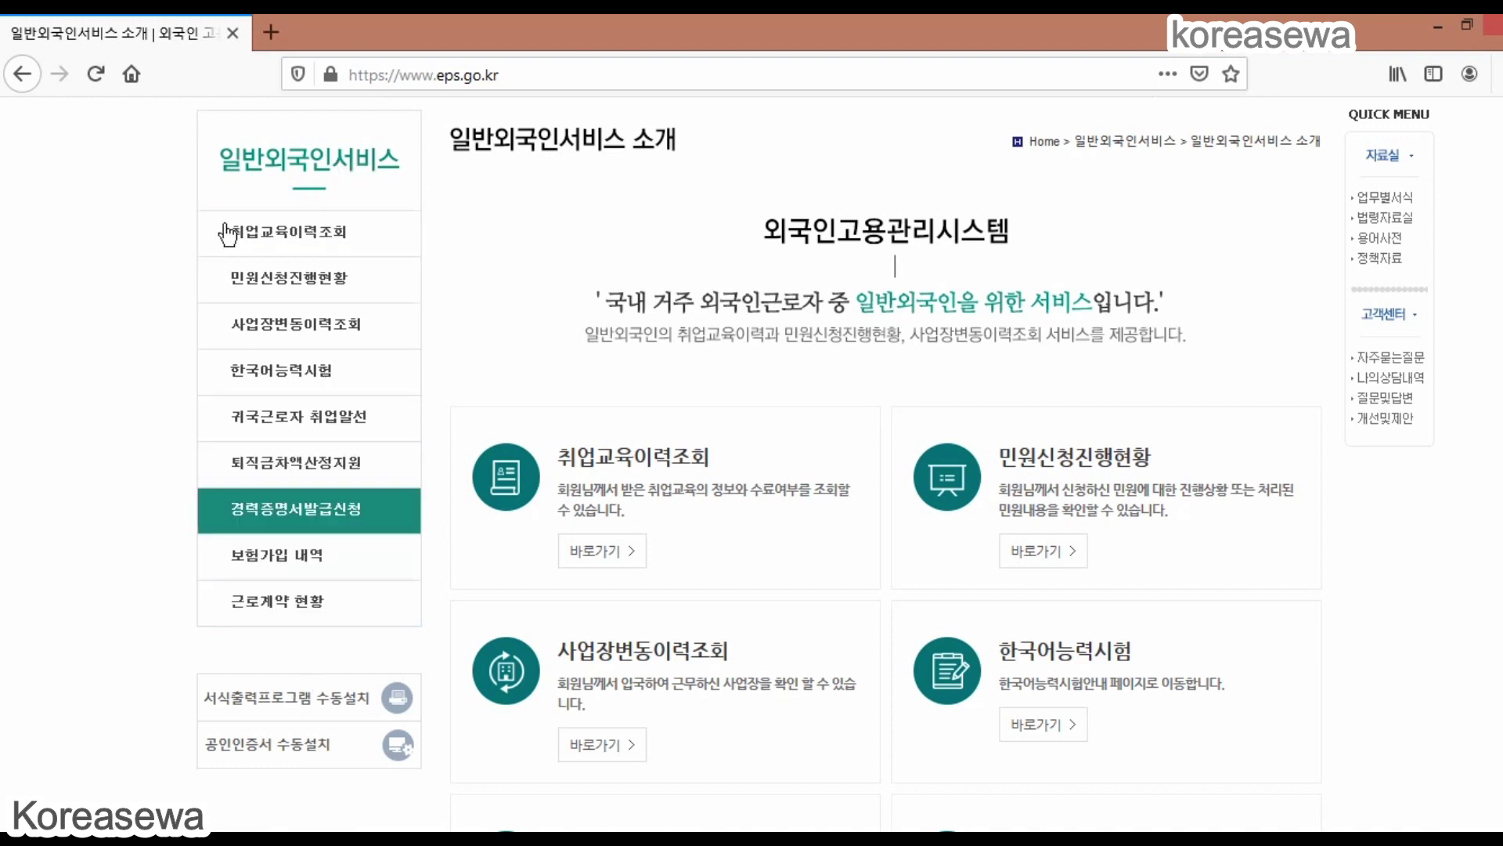
View the employment training history (취업교육이력조회) and the petition application status (민원신청진행현황).
{"action": "left_click", "coordinate": [288, 235]}
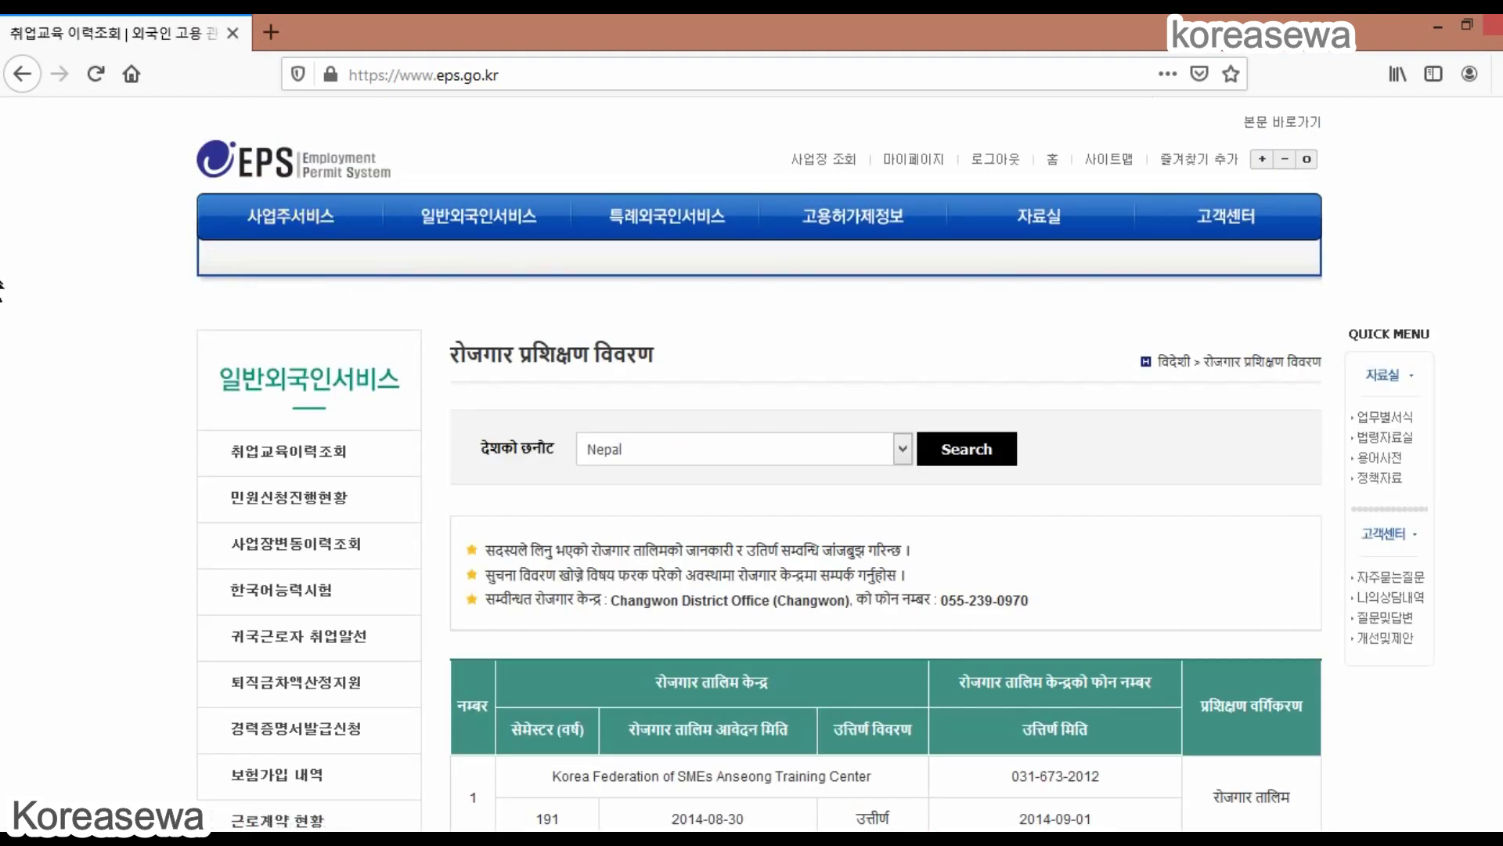
{"action": "scroll", "coordinate": [946, 574], "scroll_direction": "down", "scroll_amount": 3}
{"action": "left_click", "coordinate": [709, 612]}
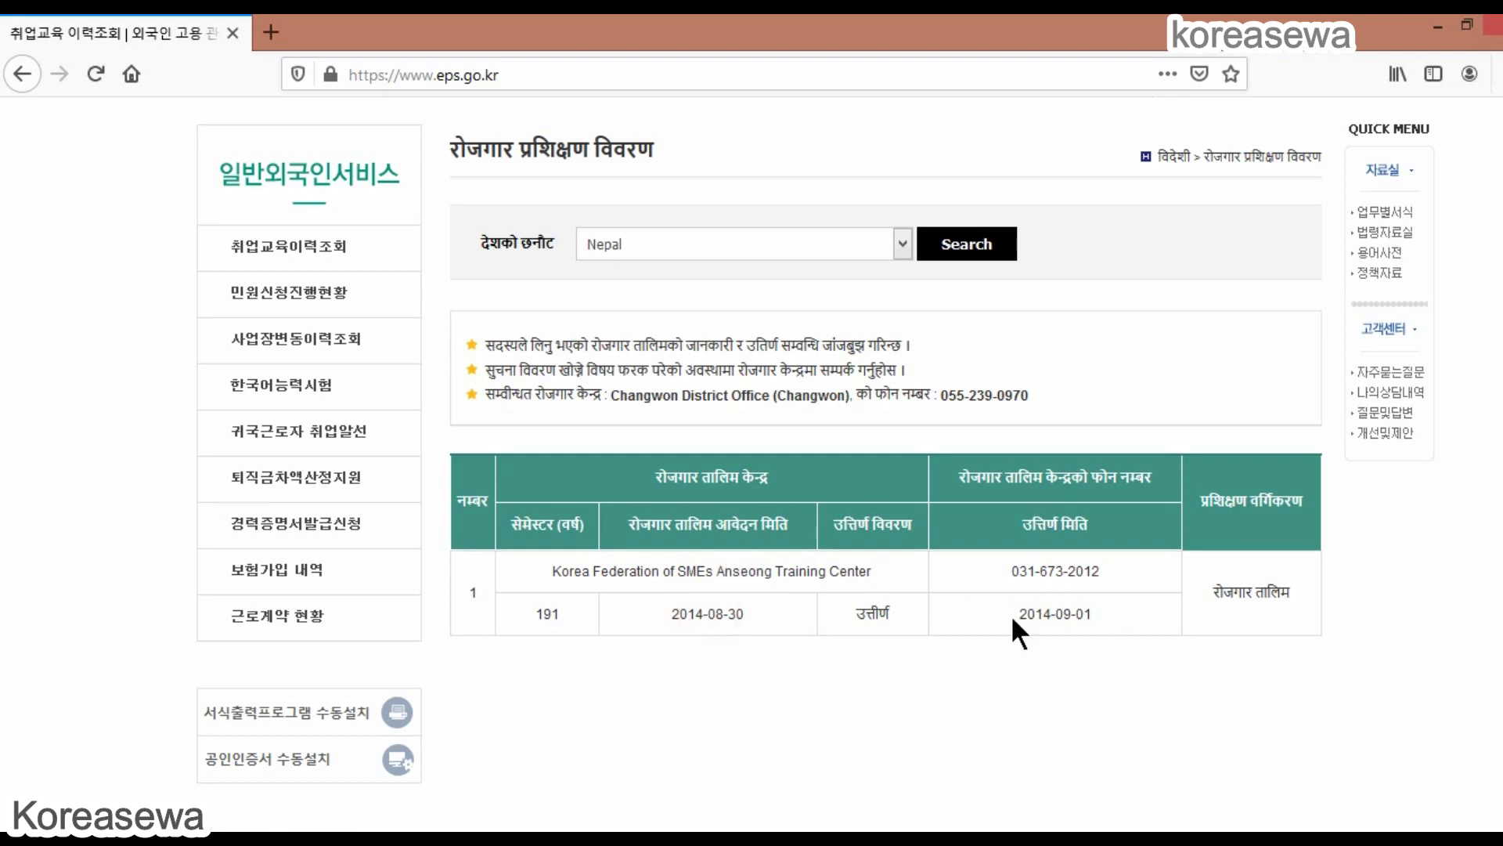
{"action": "left_click", "coordinate": [299, 313]}
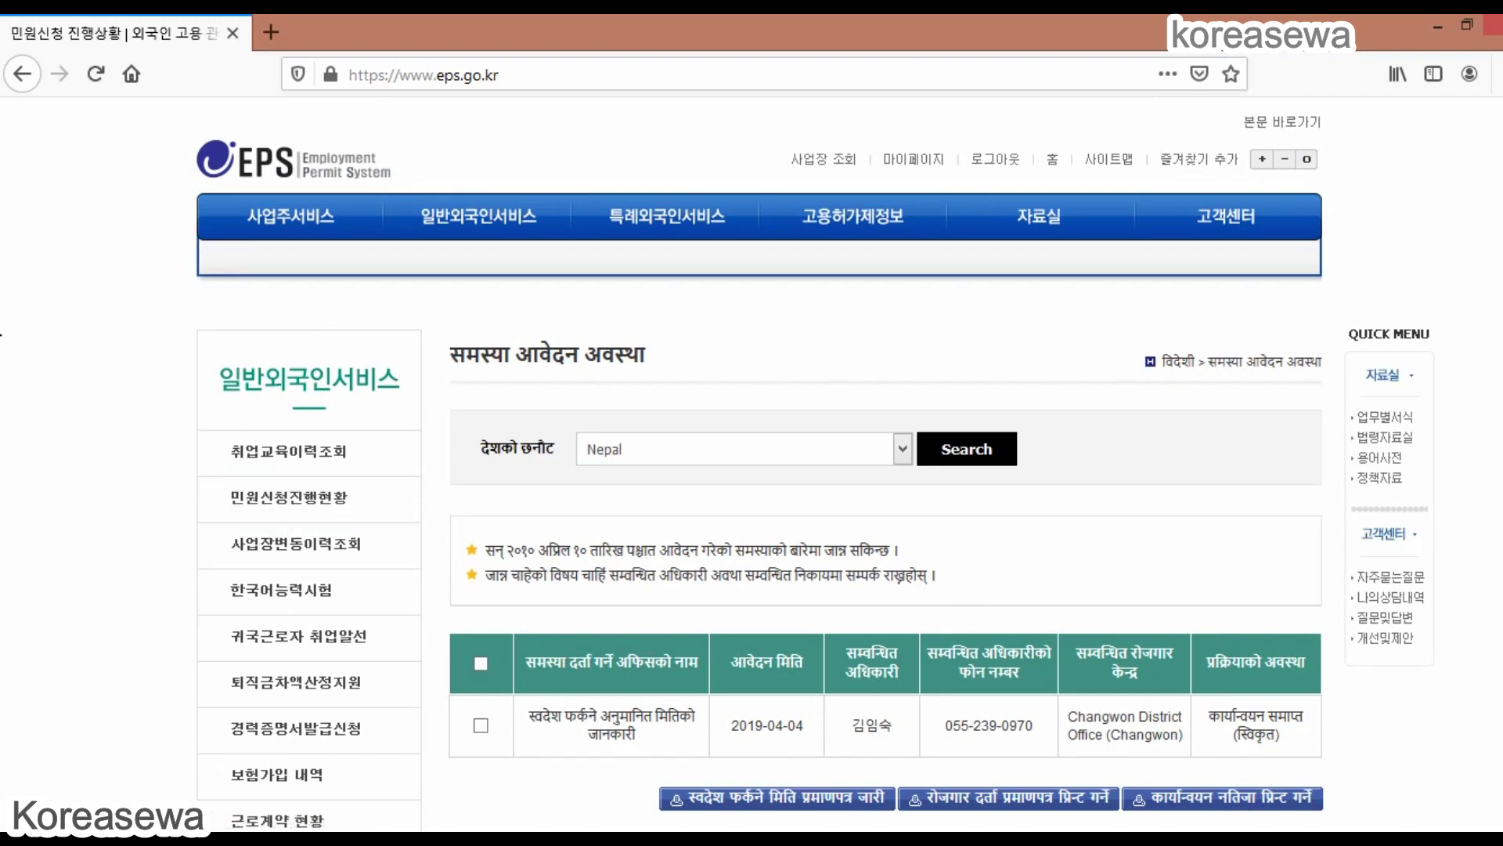
{"action": "scroll", "coordinate": [7, 459], "scroll_direction": "down", "scroll_amount": 3}
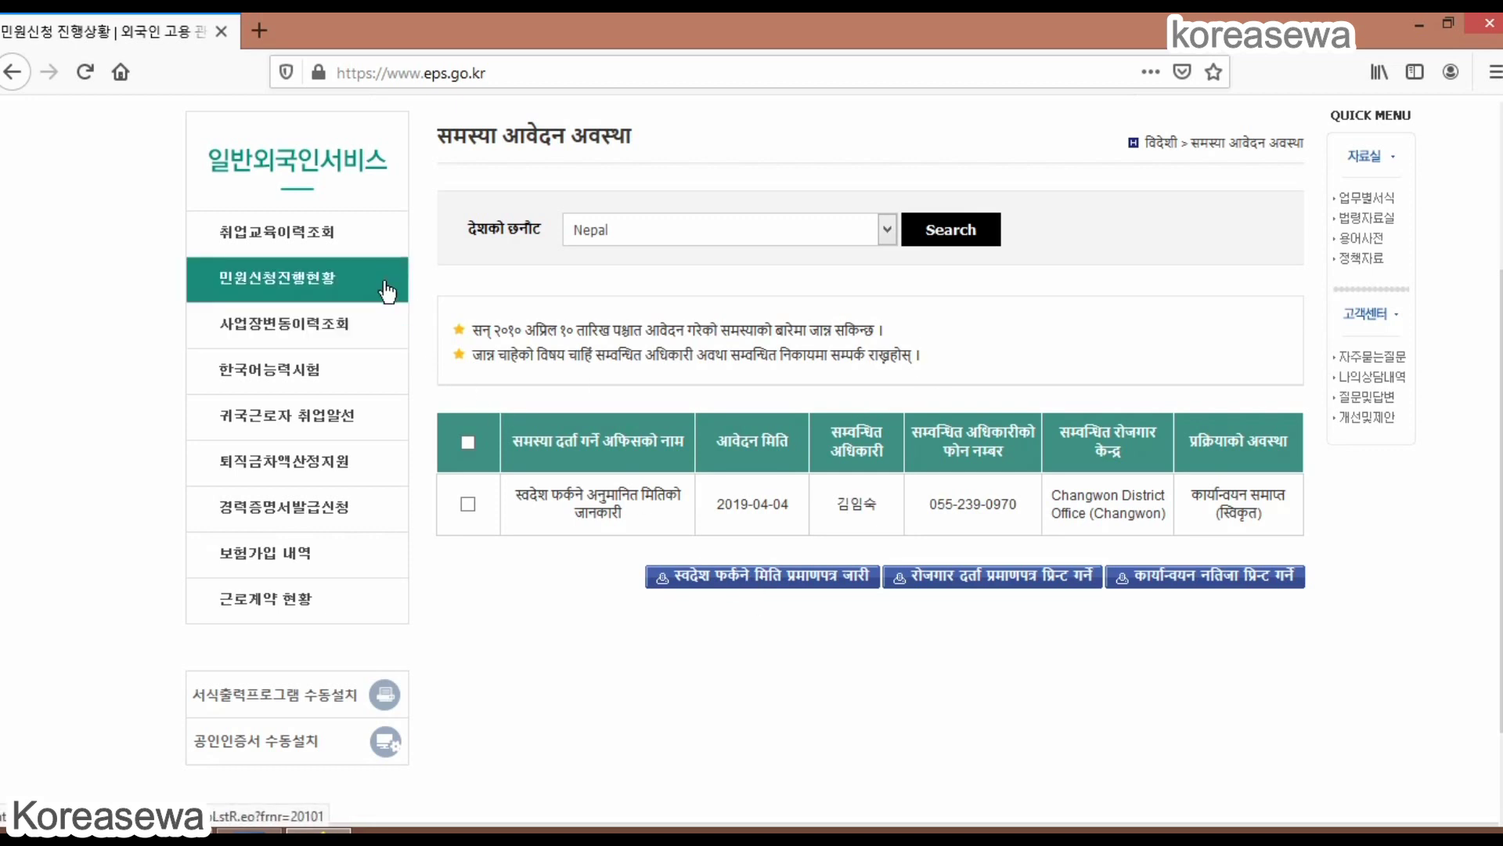
Open the workplace change history (사업장변동이력조회) and examine the employment period in record 4.
{"action": "left_click", "coordinate": [294, 327]}
{"action": "scroll", "coordinate": [3, 501], "scroll_direction": "down", "scroll_amount": 2}
{"action": "scroll", "coordinate": [2, 548], "scroll_direction": "down", "scroll_amount": 5}
{"action": "scroll", "coordinate": [3, 689], "scroll_direction": "up", "scroll_amount": 2}
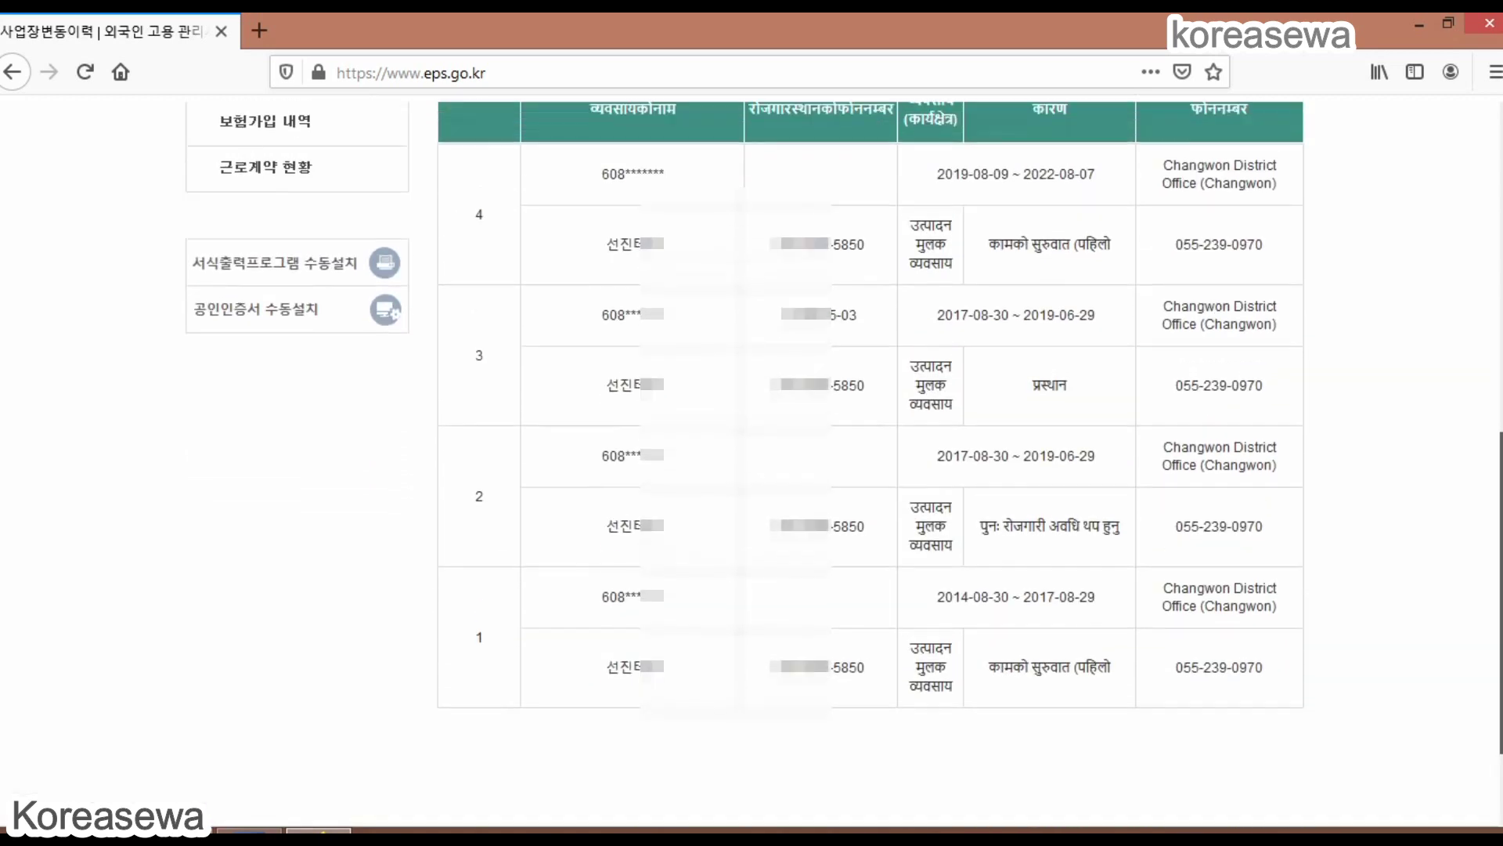
{"action": "scroll", "coordinate": [1211, 487], "scroll_direction": "up", "scroll_amount": 1}
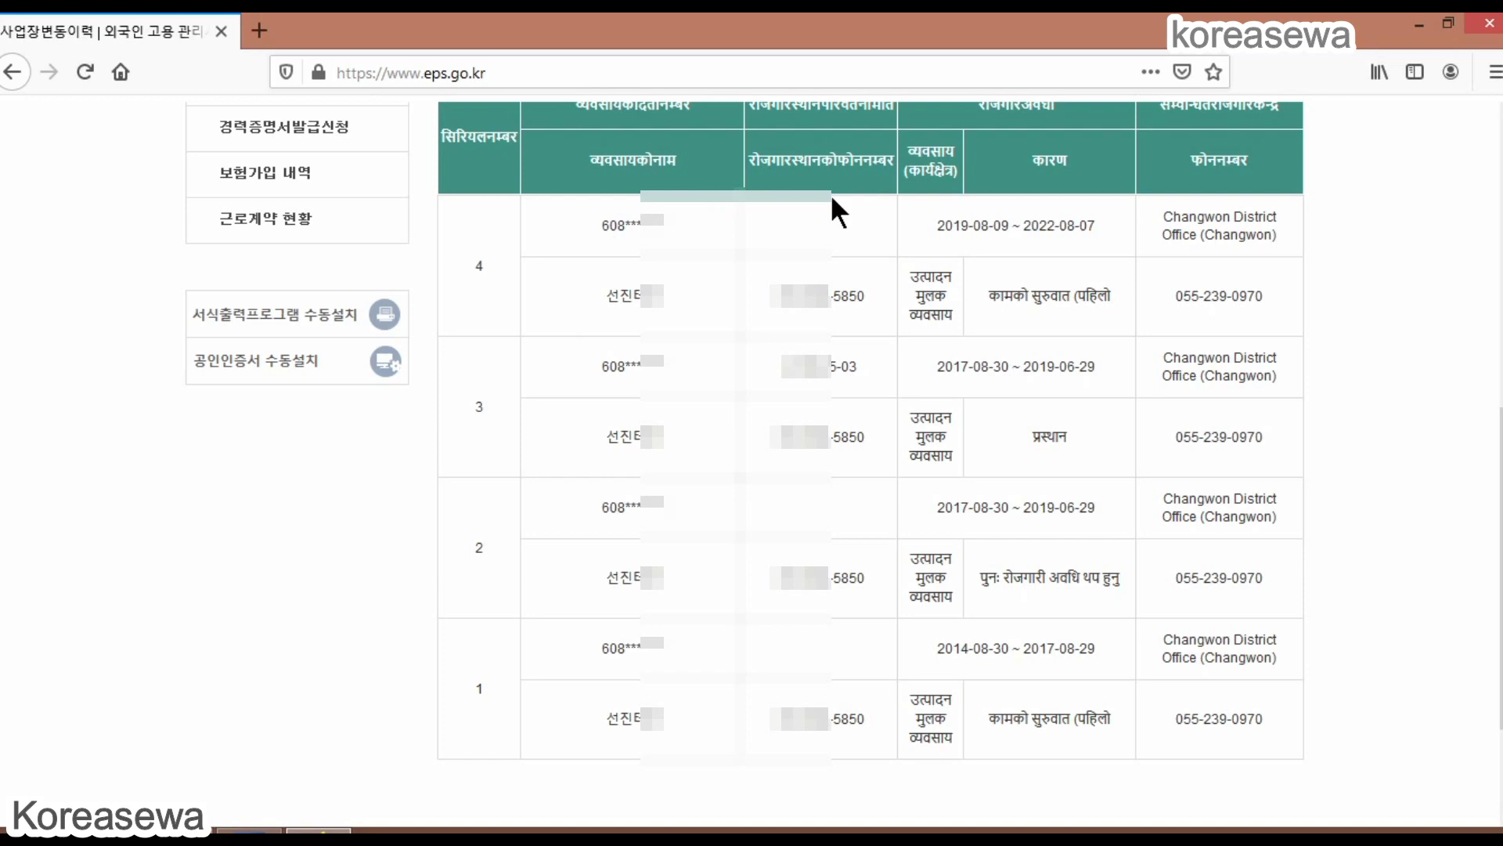
{"action": "scroll", "coordinate": [3, 505], "scroll_direction": "down", "scroll_amount": 1}
{"action": "scroll", "coordinate": [1292, 501], "scroll_direction": "down", "scroll_amount": 2}
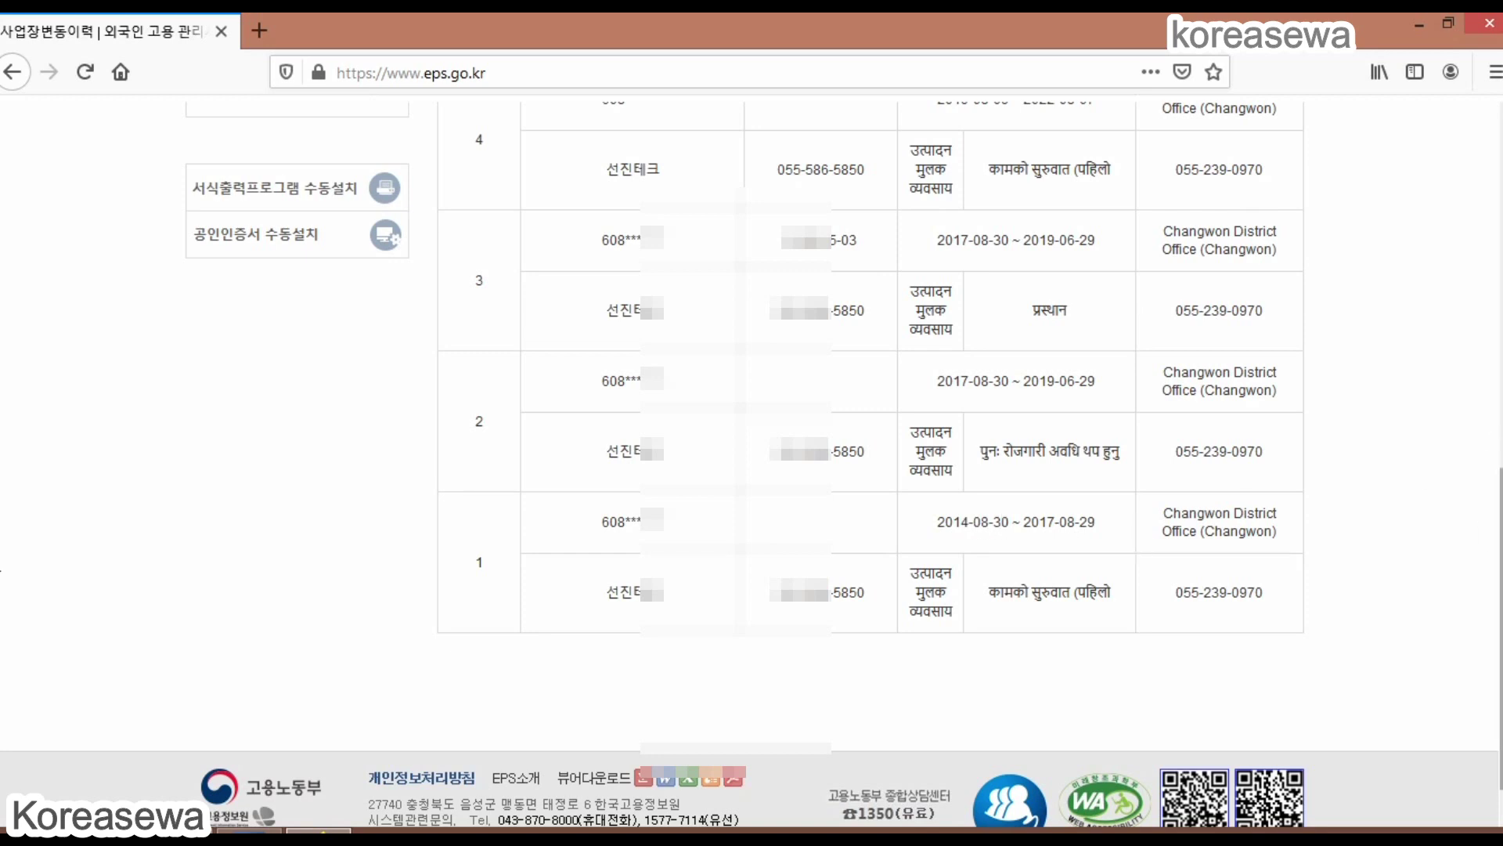
{"action": "left_click_drag", "start_coordinate": [1499, 548], "coordinate": [1430, 479]}
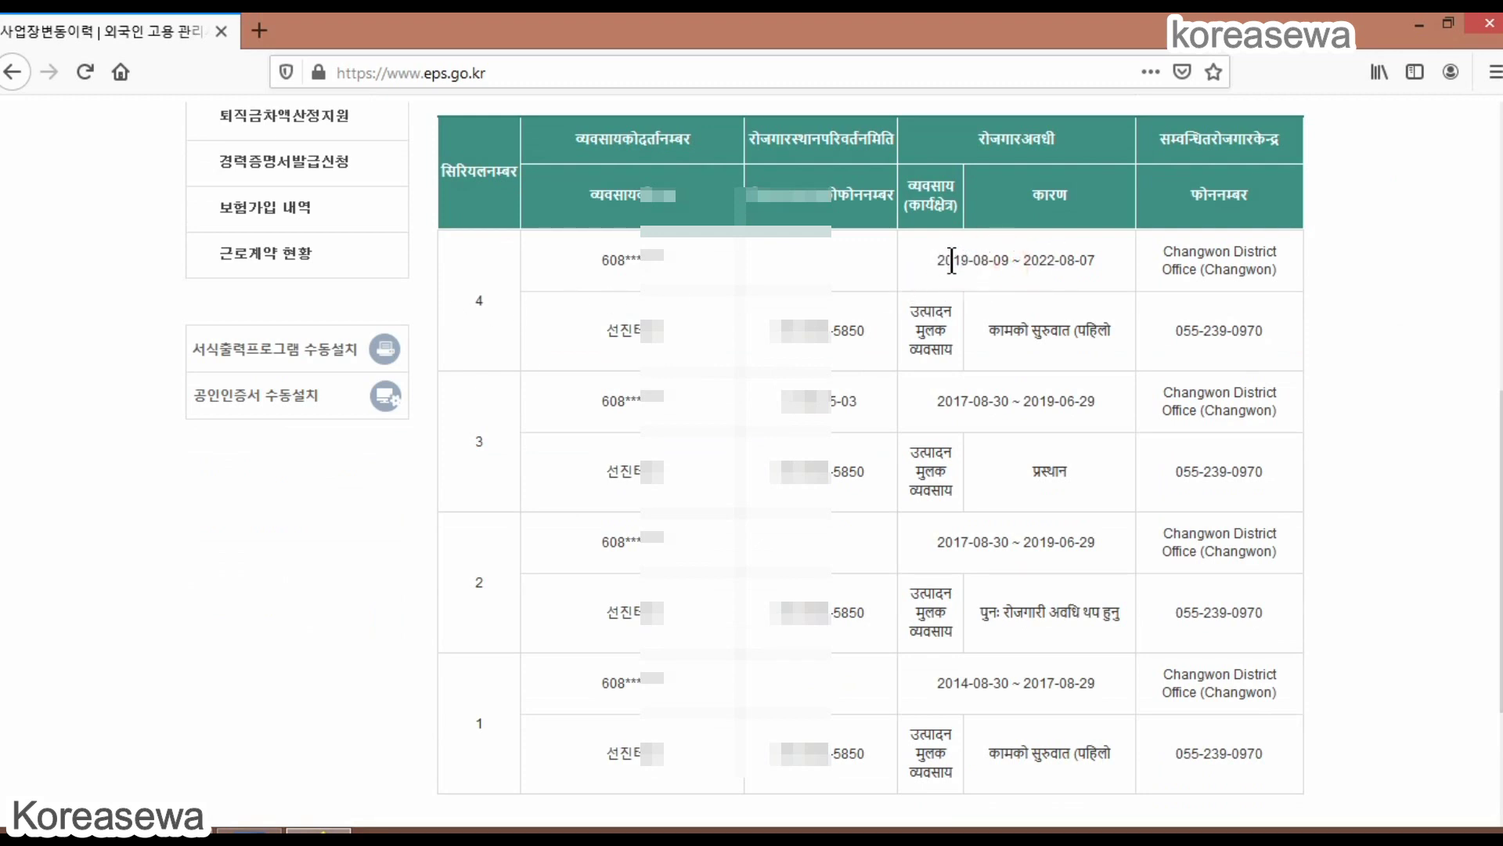
{"action": "left_click_drag", "start_coordinate": [942, 260], "coordinate": [1024, 266]}
{"action": "left_click", "coordinate": [1020, 271]}
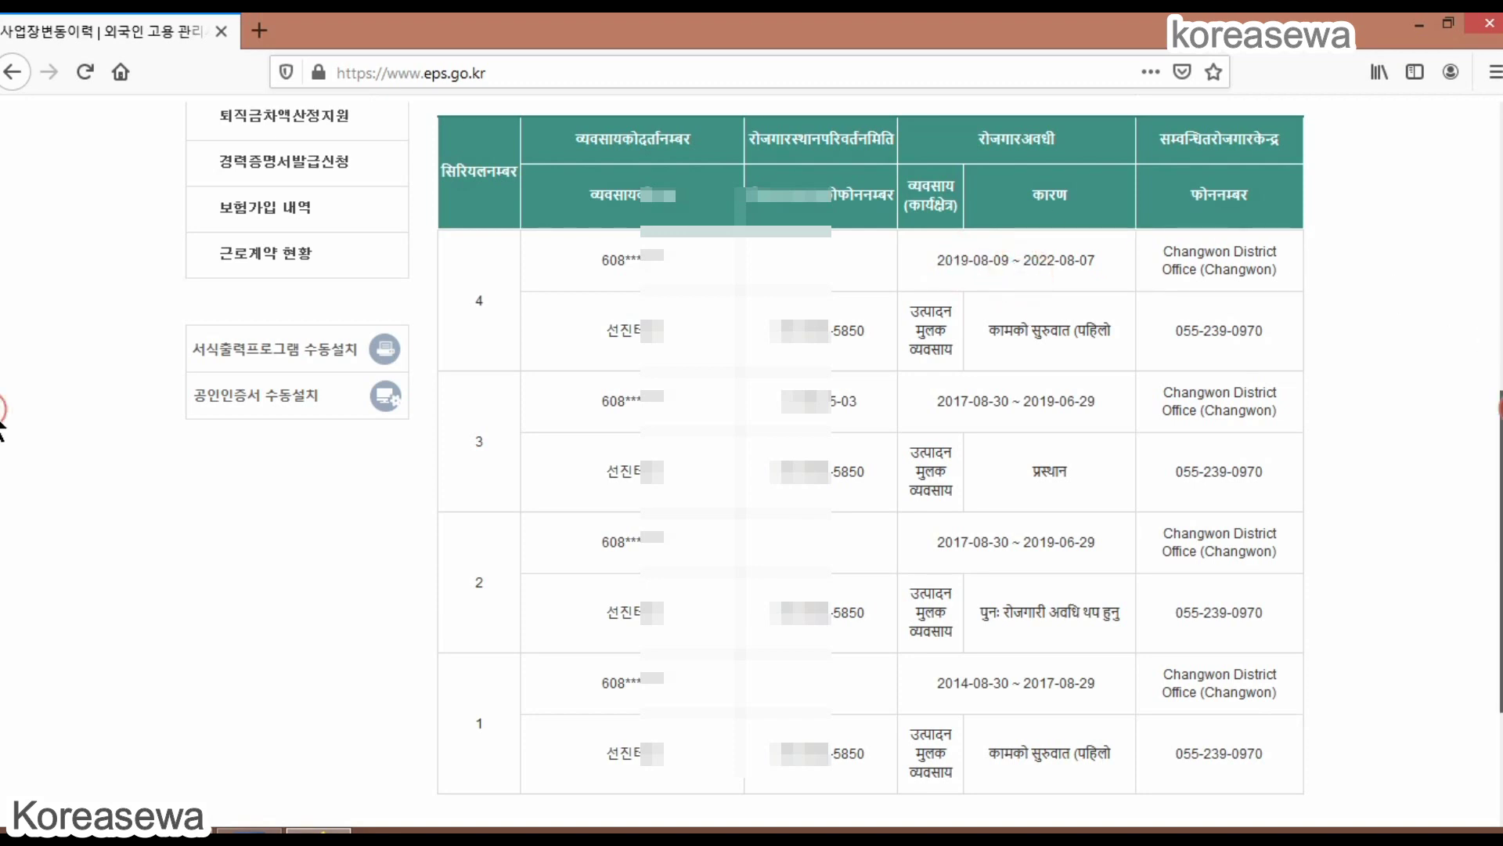
Read through the notes and all the employment records on the workplace change history page.
{"action": "scroll", "coordinate": [2, 423], "scroll_direction": "up", "scroll_amount": 4}
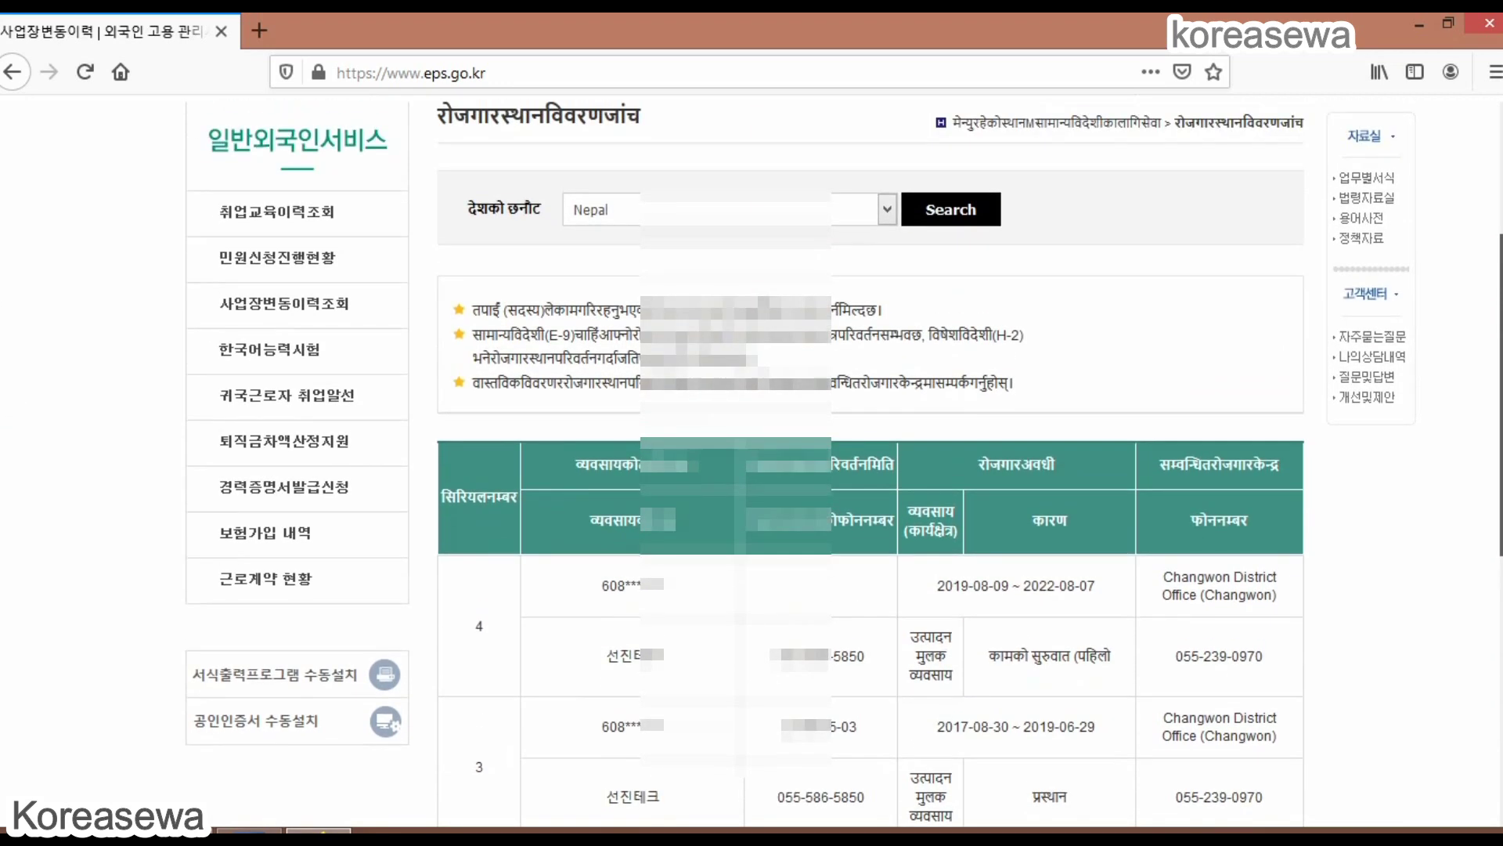
{"action": "scroll", "coordinate": [2, 486], "scroll_direction": "down", "scroll_amount": 5}
{"action": "scroll", "coordinate": [2, 362], "scroll_direction": "up", "scroll_amount": 3}
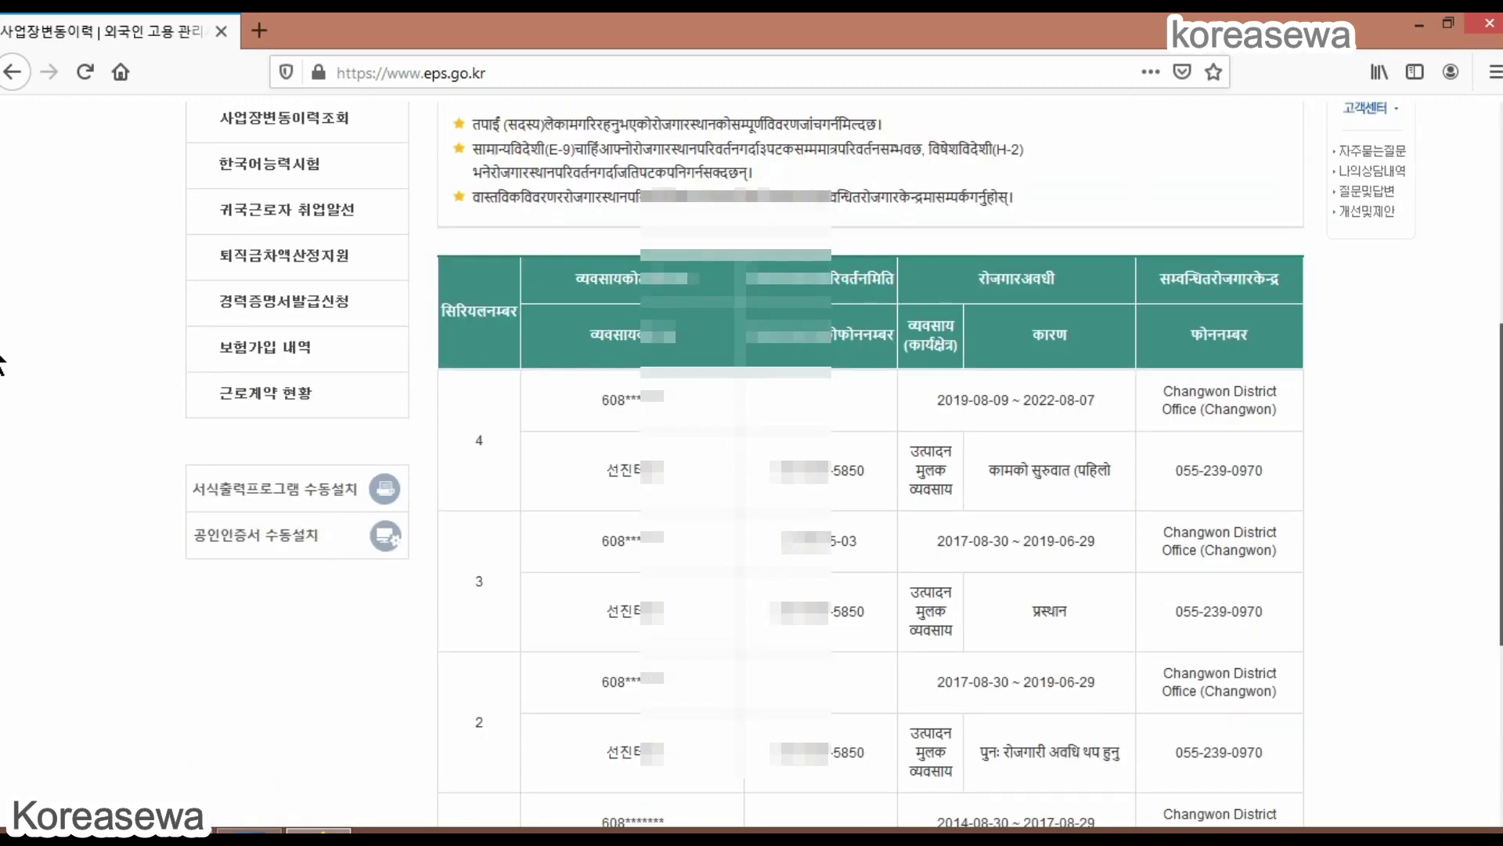
{"action": "scroll", "coordinate": [2, 361], "scroll_direction": "down", "scroll_amount": 2}
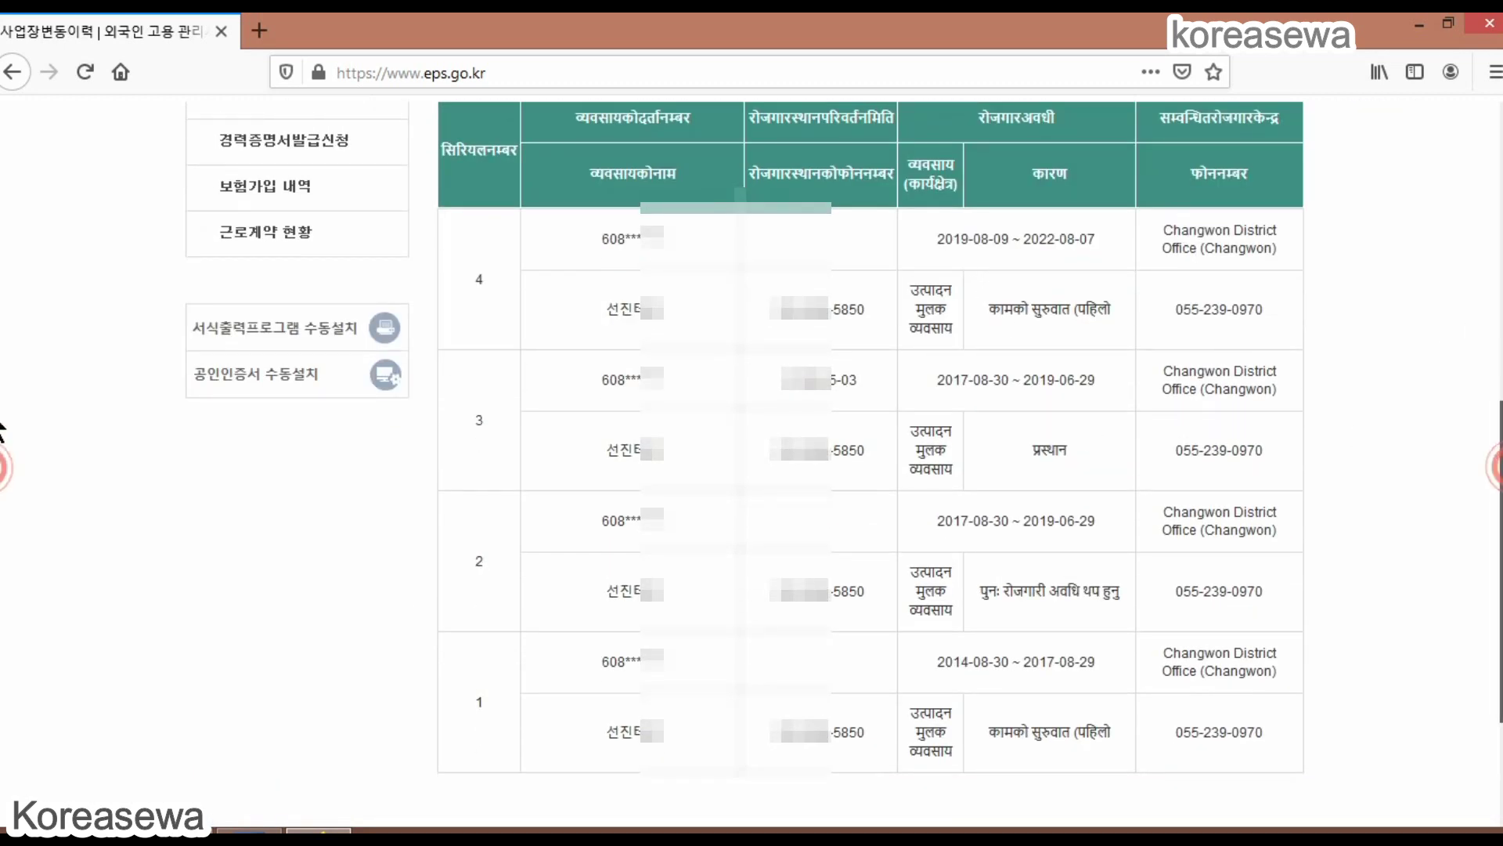
{"action": "scroll", "coordinate": [2, 434], "scroll_direction": "up", "scroll_amount": 2}
{"action": "scroll", "coordinate": [2, 438], "scroll_direction": "down", "scroll_amount": 4}
{"action": "scroll", "coordinate": [2, 446], "scroll_direction": "up", "scroll_amount": 4}
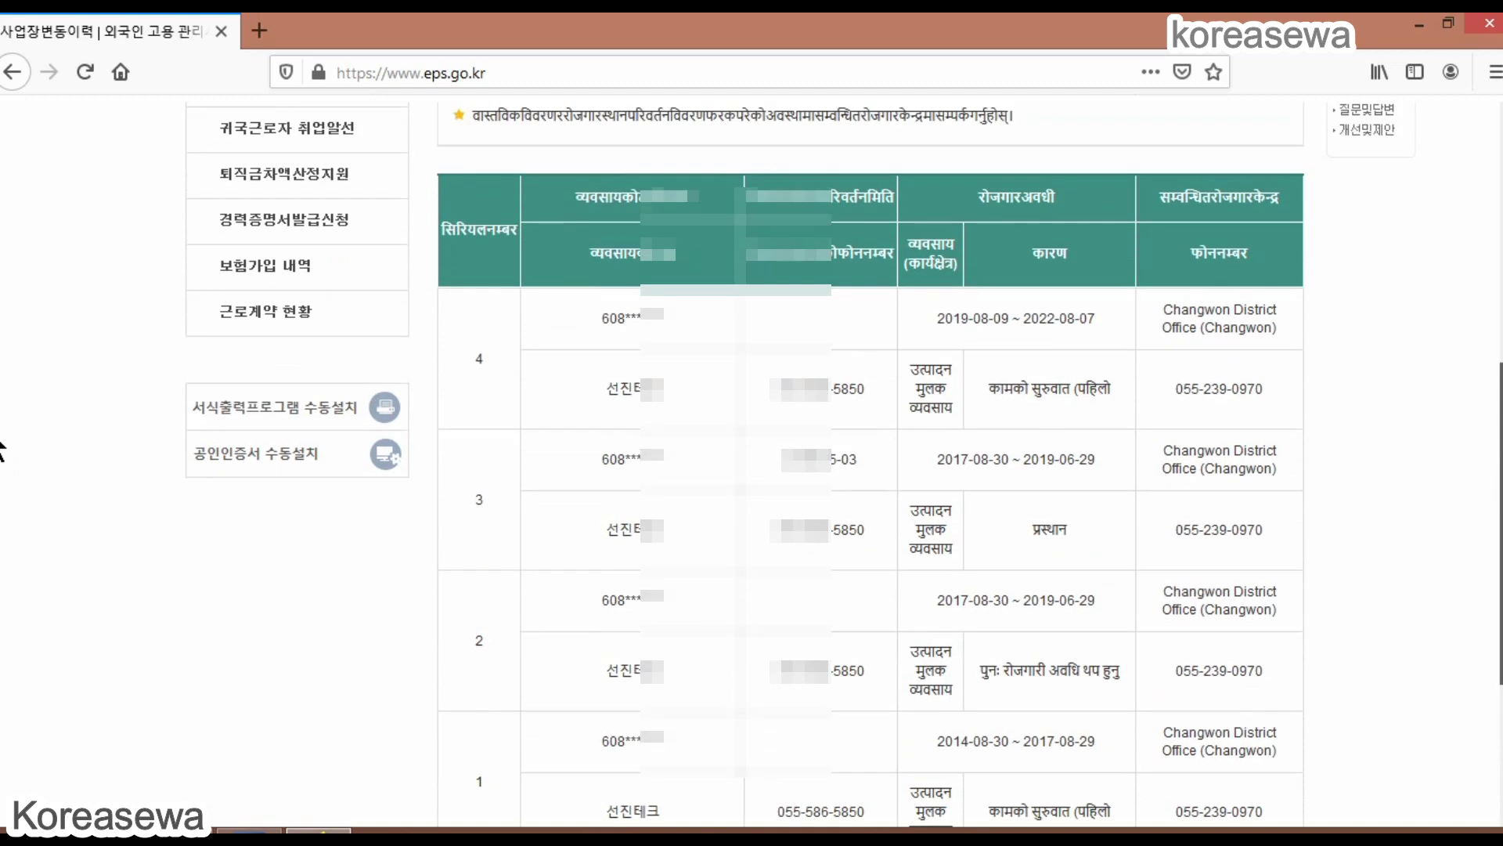
{"action": "scroll", "coordinate": [2, 439], "scroll_direction": "up", "scroll_amount": 1}
{"action": "scroll", "coordinate": [2, 392], "scroll_direction": "down", "scroll_amount": 2}
{"action": "scroll", "coordinate": [2, 344], "scroll_direction": "up", "scroll_amount": 2}
{"action": "scroll", "coordinate": [2, 340], "scroll_direction": "up", "scroll_amount": 4}
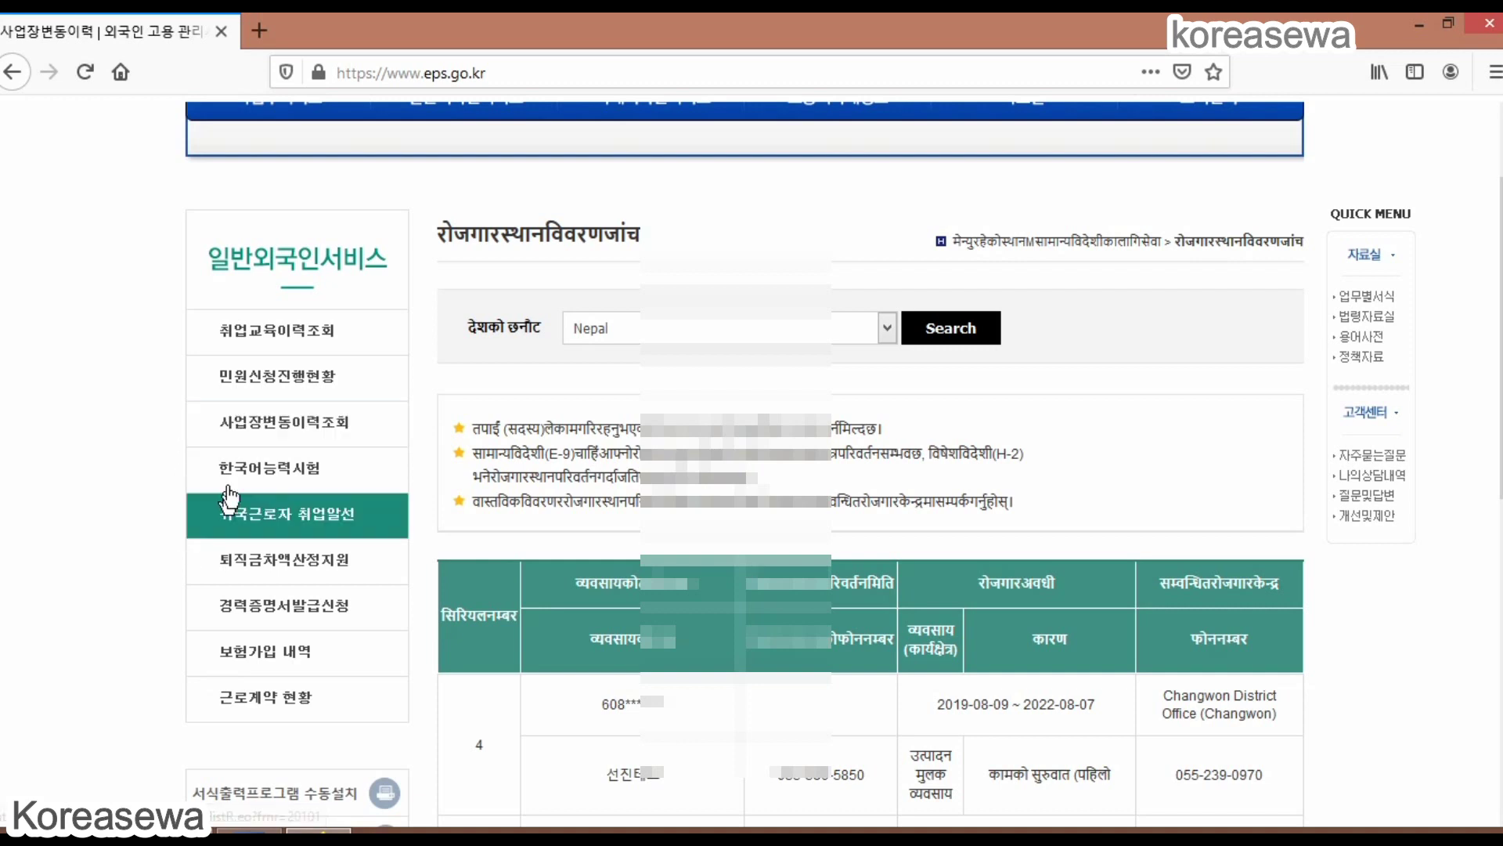
Open the Korean proficiency test site (한국어능력시험), look over its registration schedule, and close it.
{"action": "left_click", "coordinate": [269, 472]}
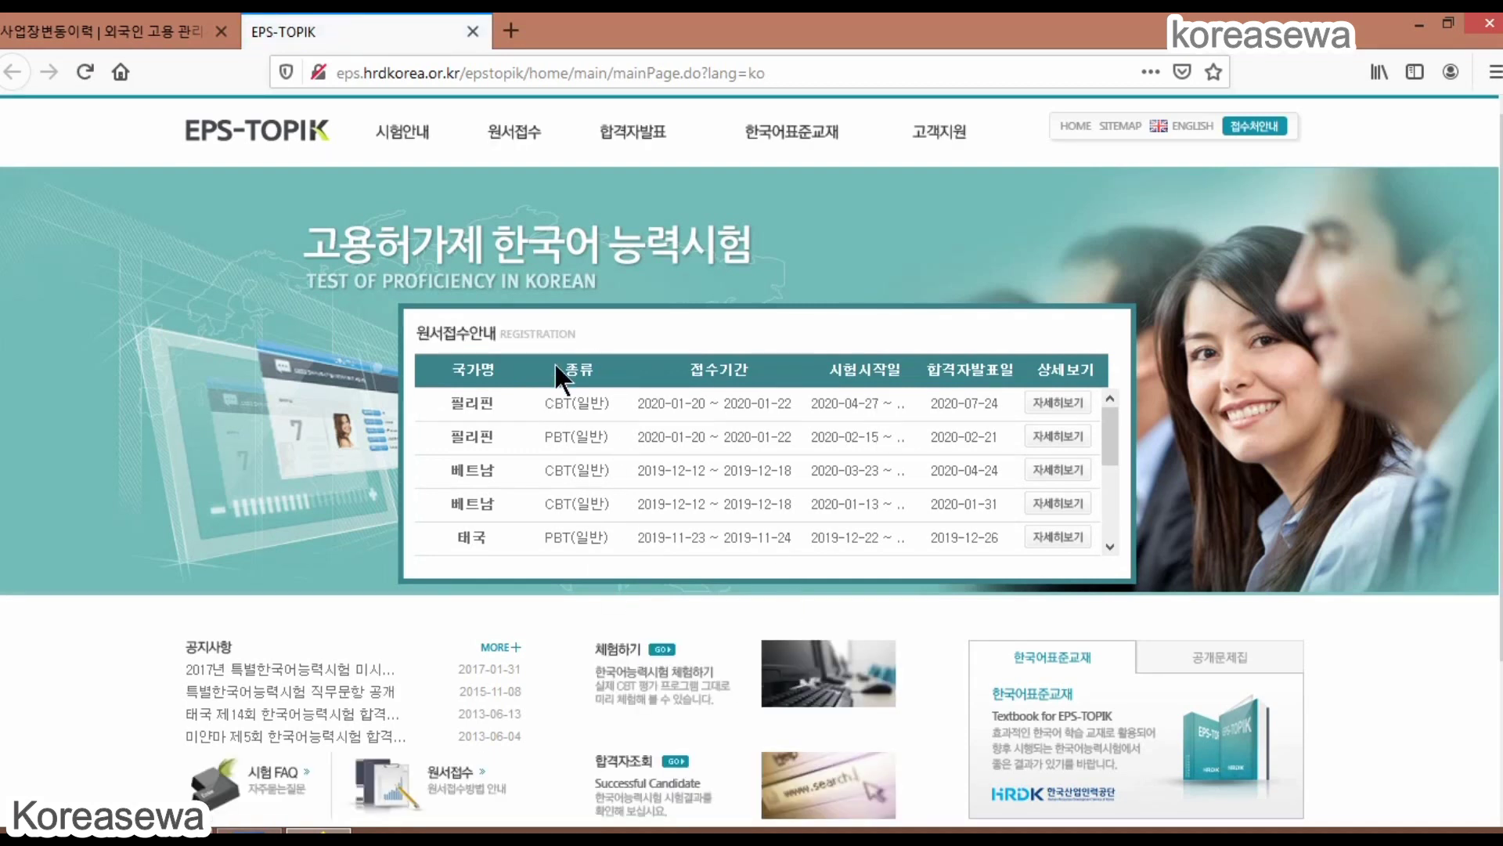
{"action": "scroll", "coordinate": [884, 546], "scroll_direction": "down", "scroll_amount": 2}
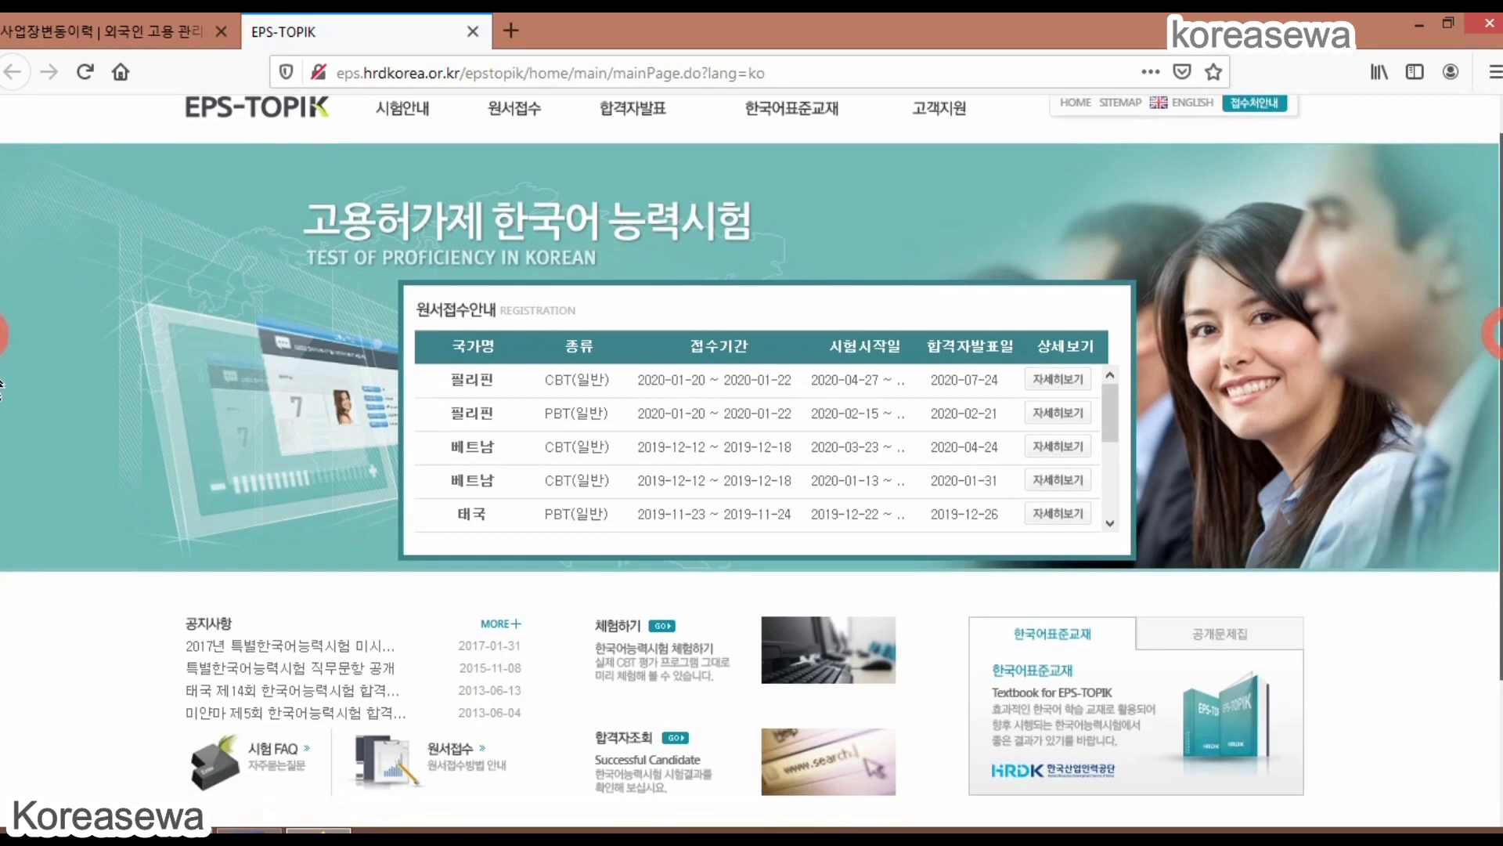
{"action": "scroll", "coordinate": [622, 181], "scroll_direction": "down", "scroll_amount": 3}
{"action": "scroll", "coordinate": [621, 181], "scroll_direction": "up", "scroll_amount": 5}
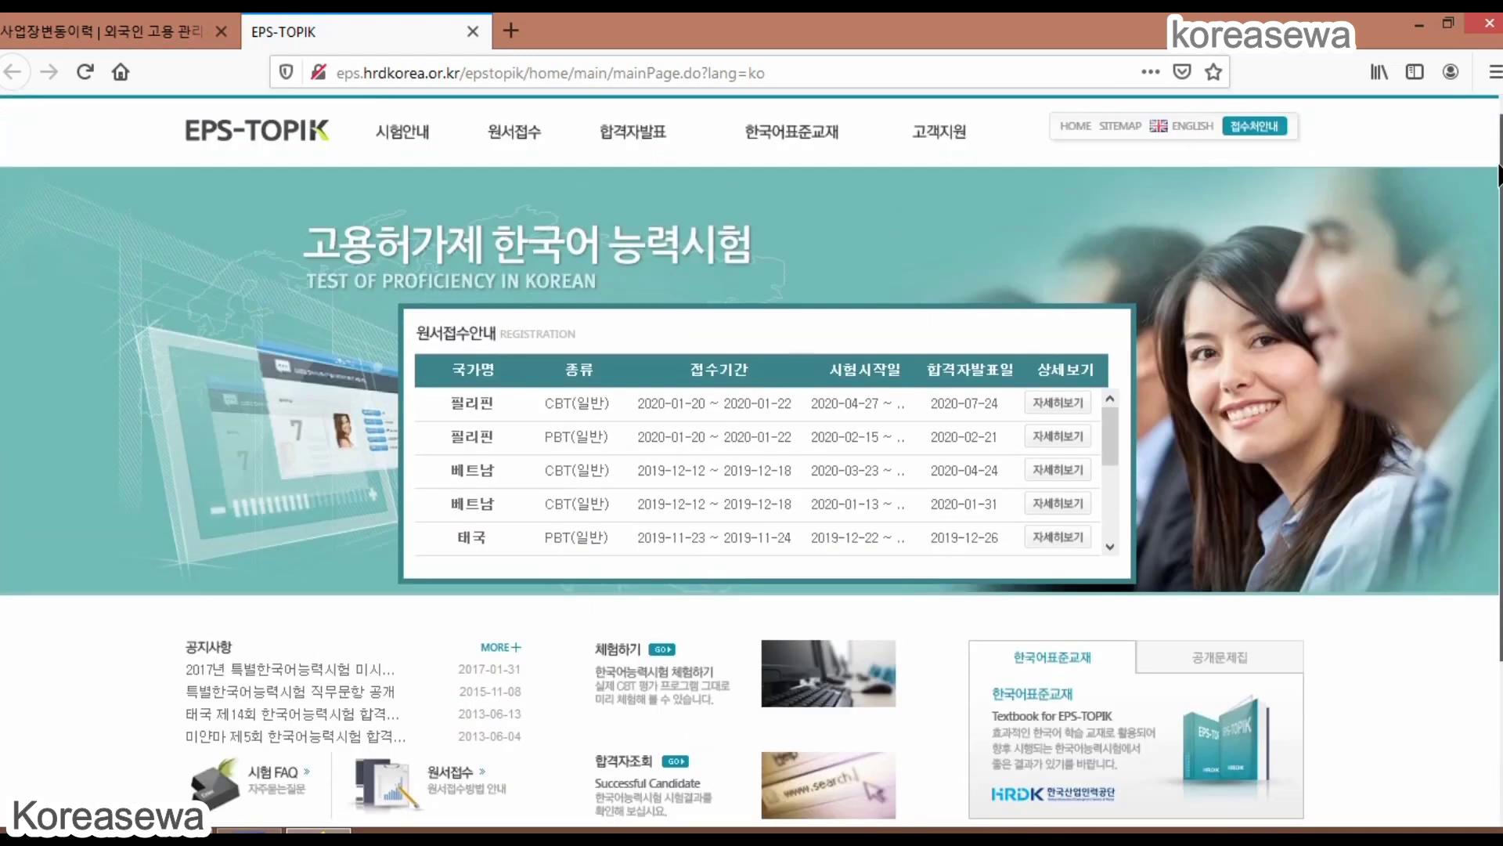
{"action": "left_click", "coordinate": [471, 31]}
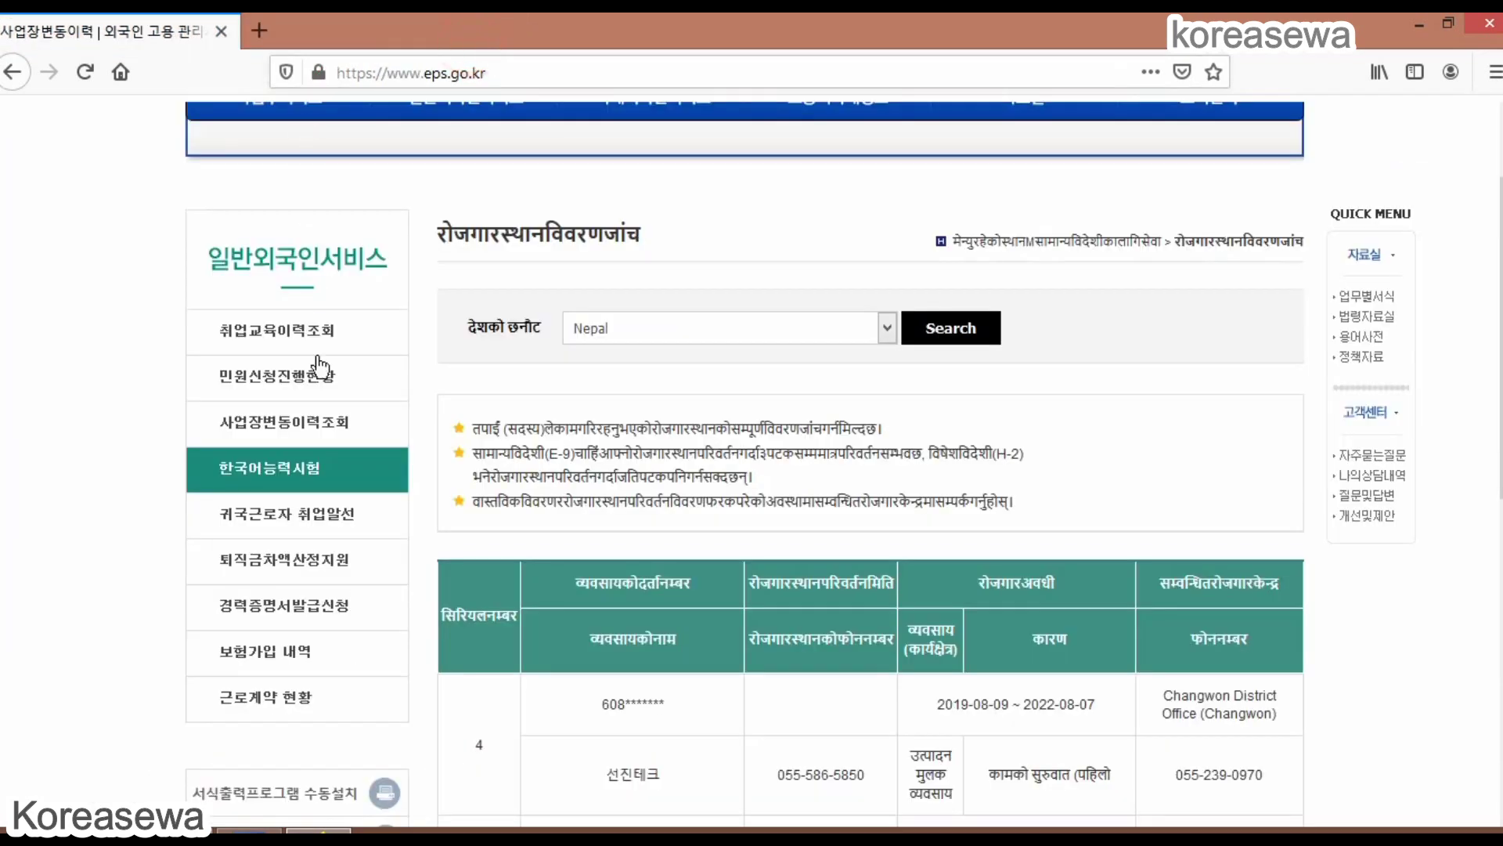
Open the returnee job matching service (귀국근로자 취업알선) and look through its job postings.
{"action": "left_click", "coordinate": [313, 523]}
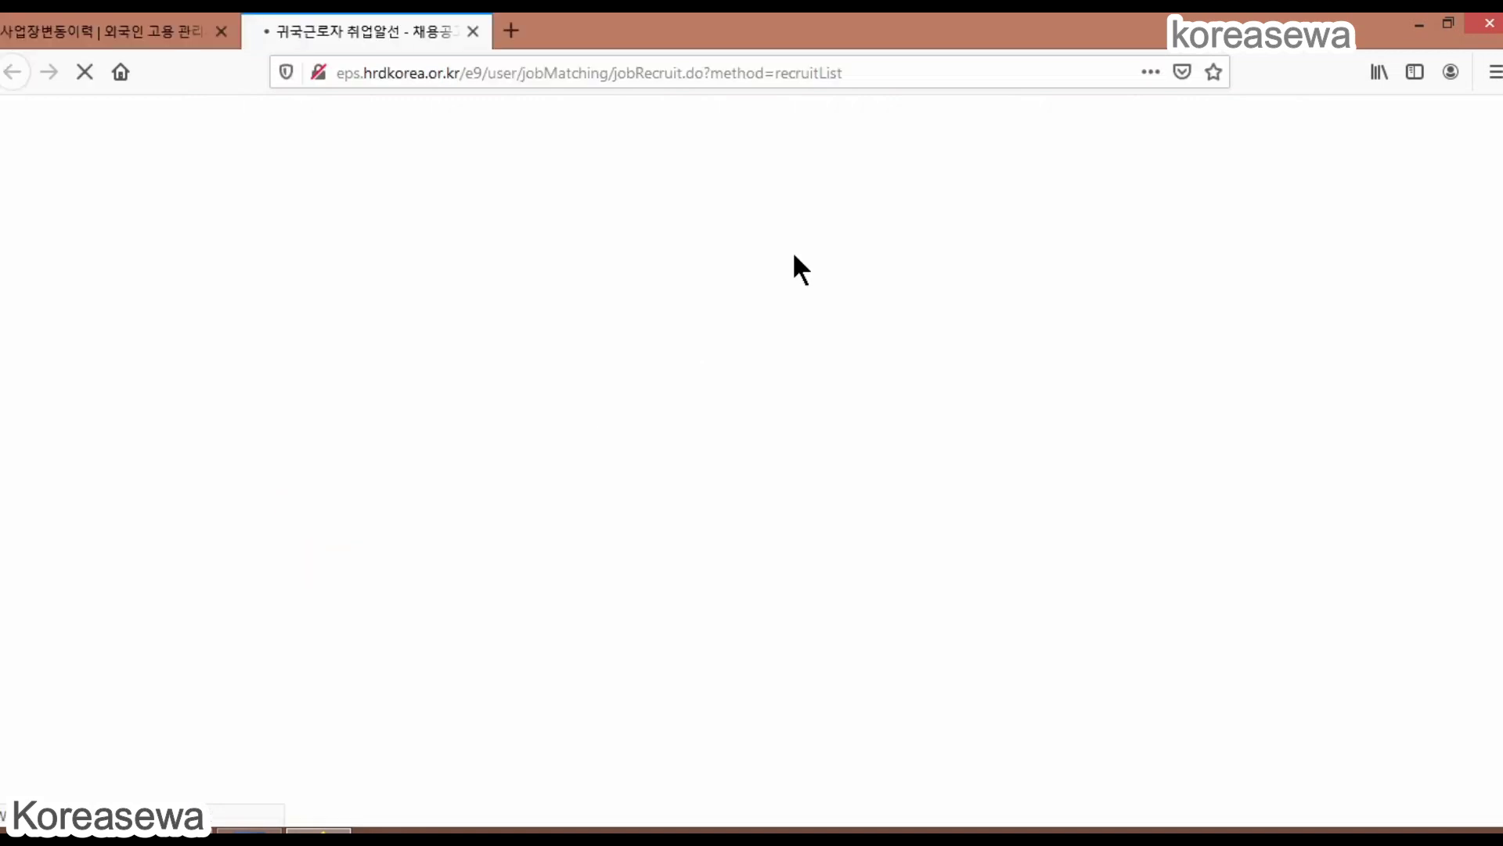
{"action": "scroll", "coordinate": [2, 352], "scroll_direction": "down", "scroll_amount": 4}
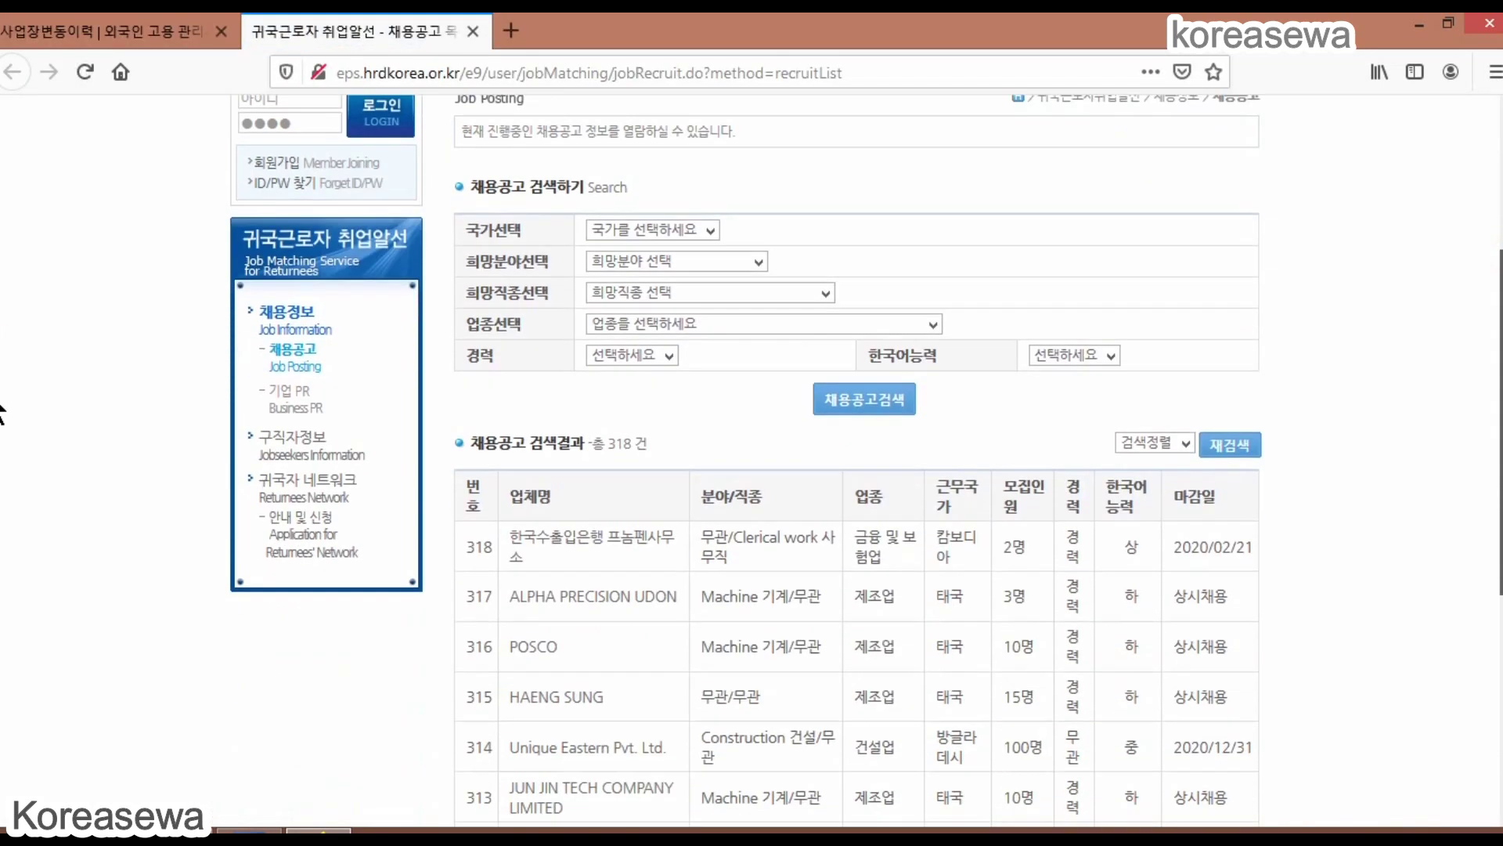
{"action": "scroll", "coordinate": [2, 442], "scroll_direction": "down", "scroll_amount": 1}
{"action": "scroll", "coordinate": [1, 443], "scroll_direction": "up", "scroll_amount": 1}
{"action": "scroll", "coordinate": [2, 442], "scroll_direction": "down", "scroll_amount": 3}
{"action": "scroll", "coordinate": [2, 442], "scroll_direction": "up", "scroll_amount": 3}
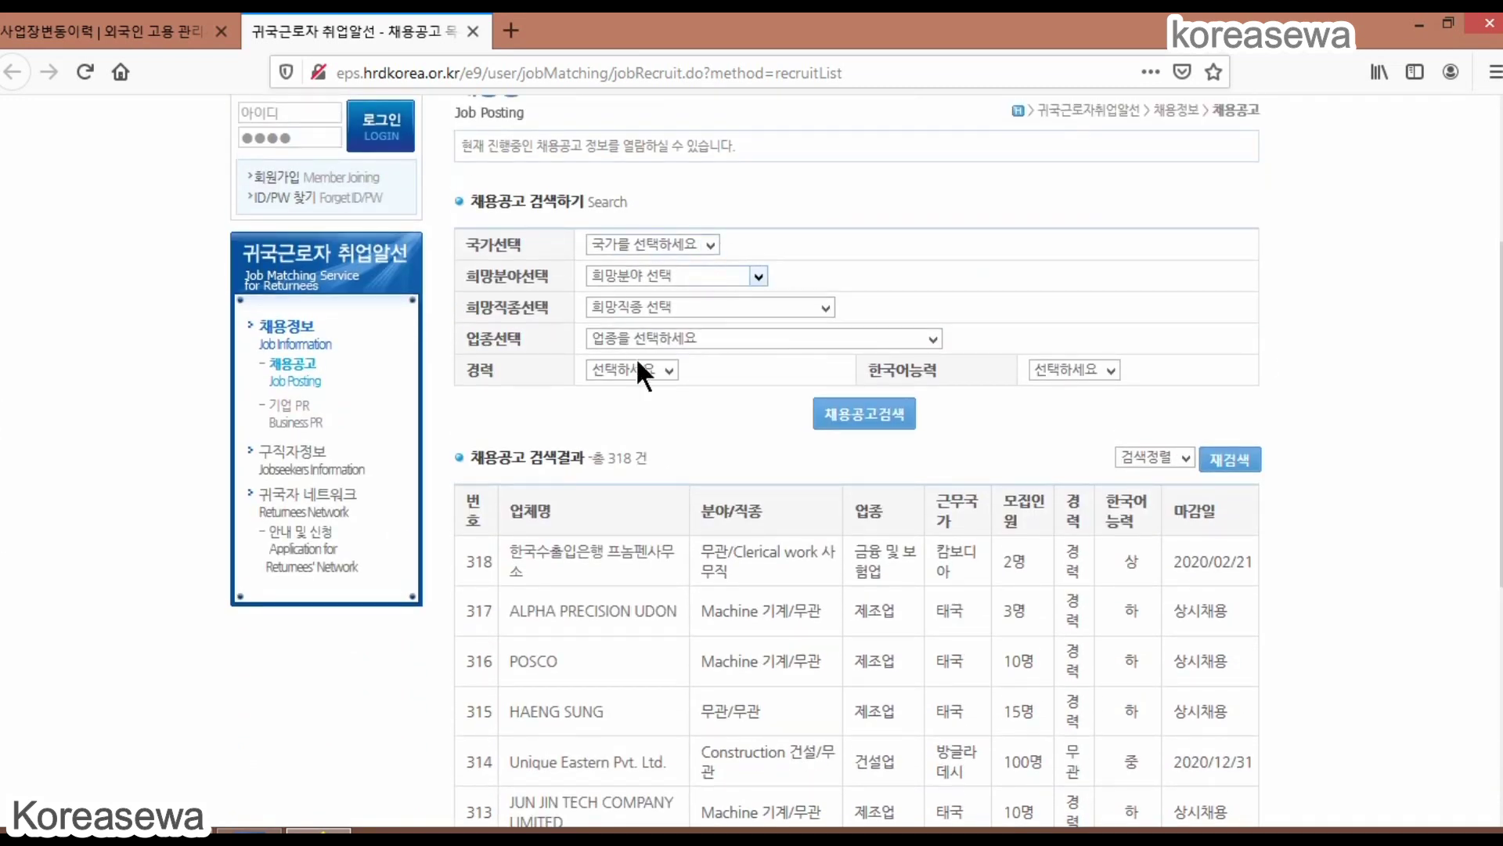
Set the country filter of the job posting search to Nepal (네팔).
{"action": "scroll", "coordinate": [1165, 421], "scroll_direction": "up", "scroll_amount": 2}
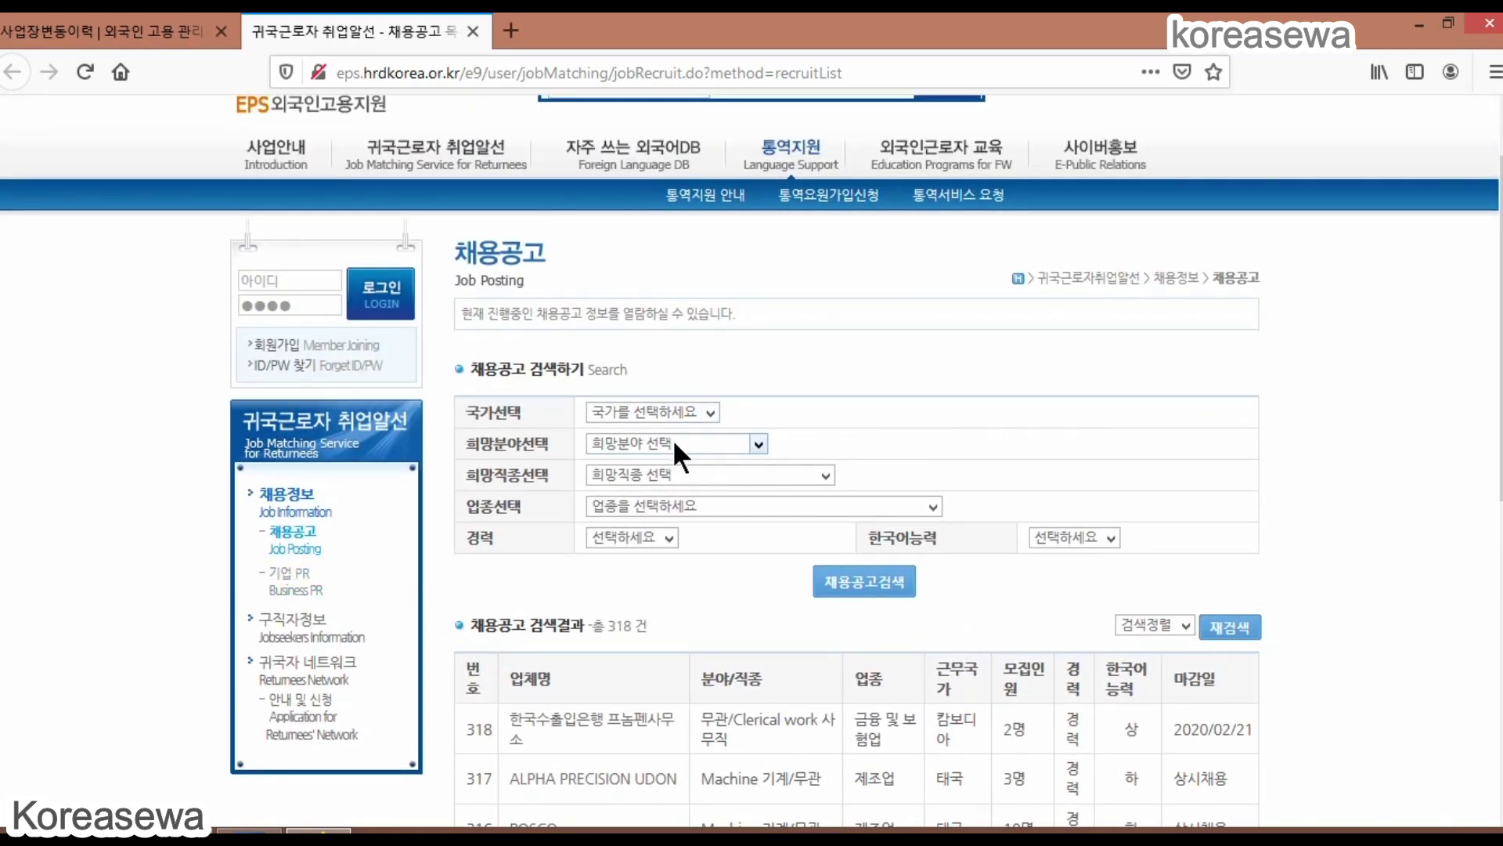
{"action": "left_click", "coordinate": [615, 411]}
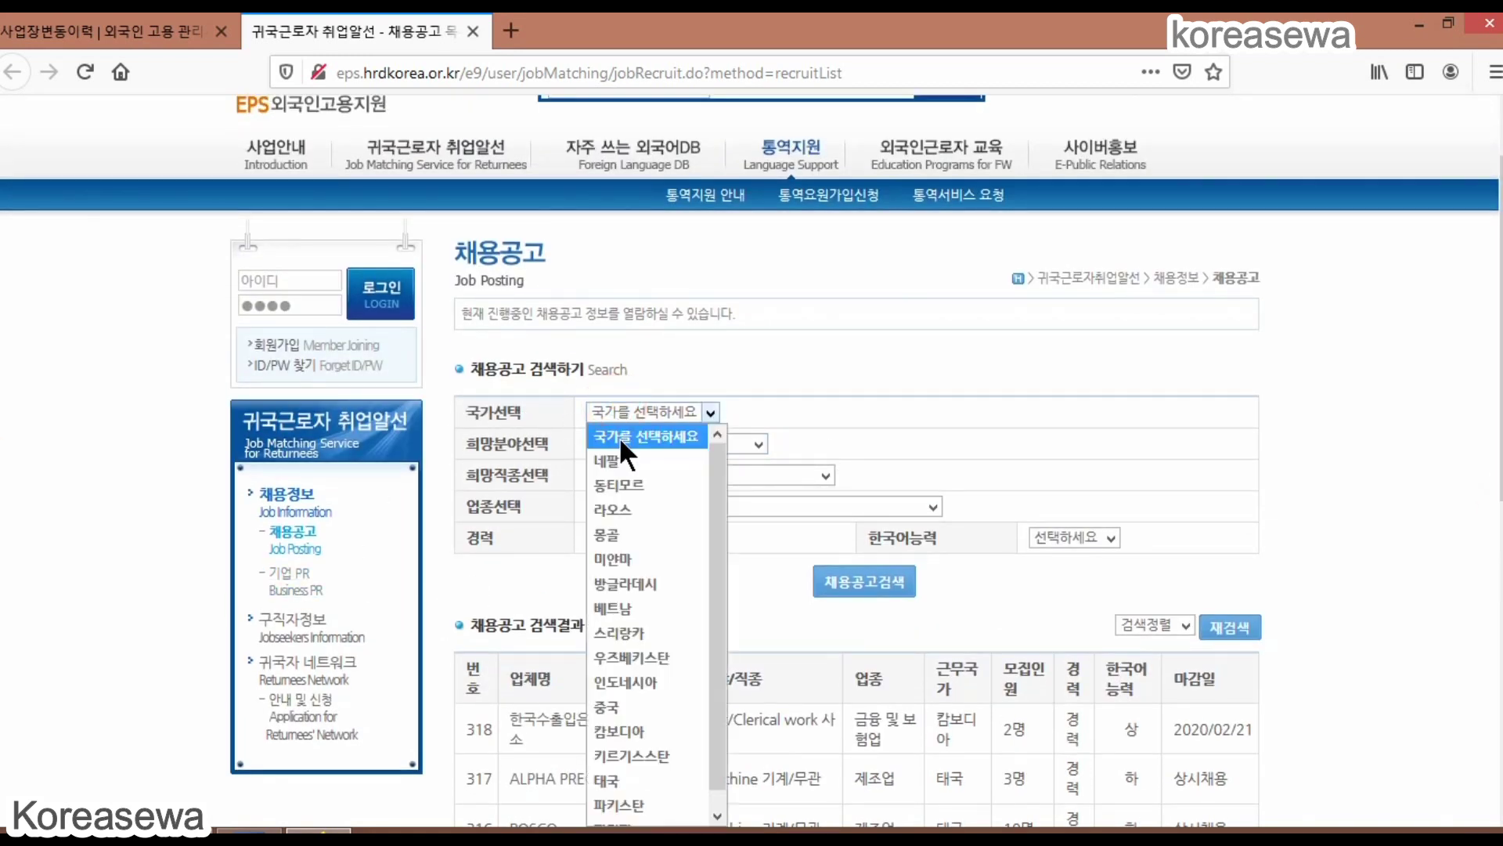
{"action": "left_click", "coordinate": [624, 459]}
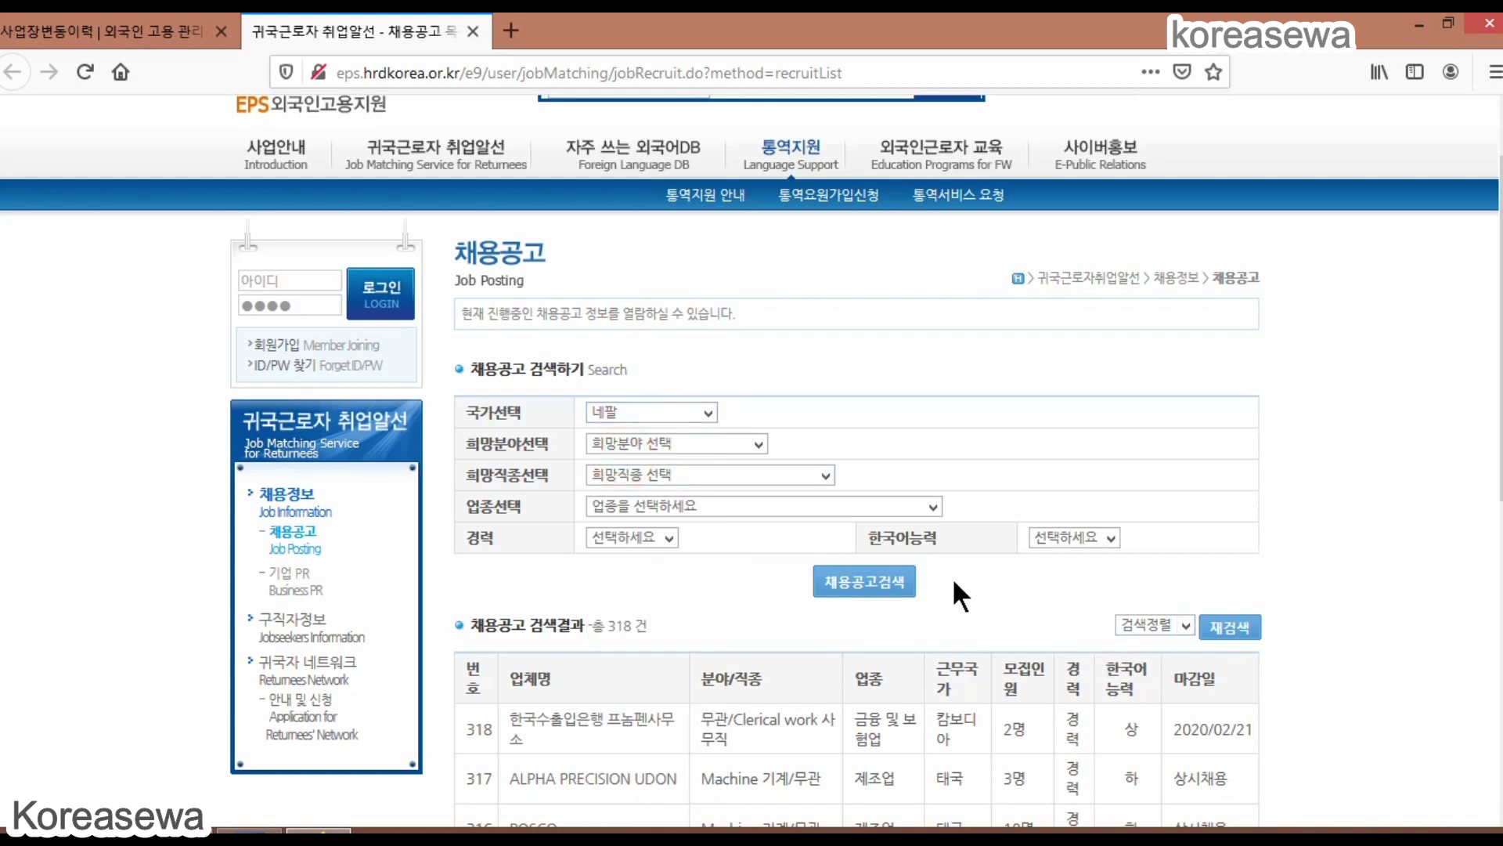
Search the job postings for Nepal (네팔), review the listed companies and their vacancies, and close the job matching site.
{"action": "left_click", "coordinate": [890, 606]}
{"action": "scroll", "coordinate": [2, 646], "scroll_direction": "down", "scroll_amount": 1}
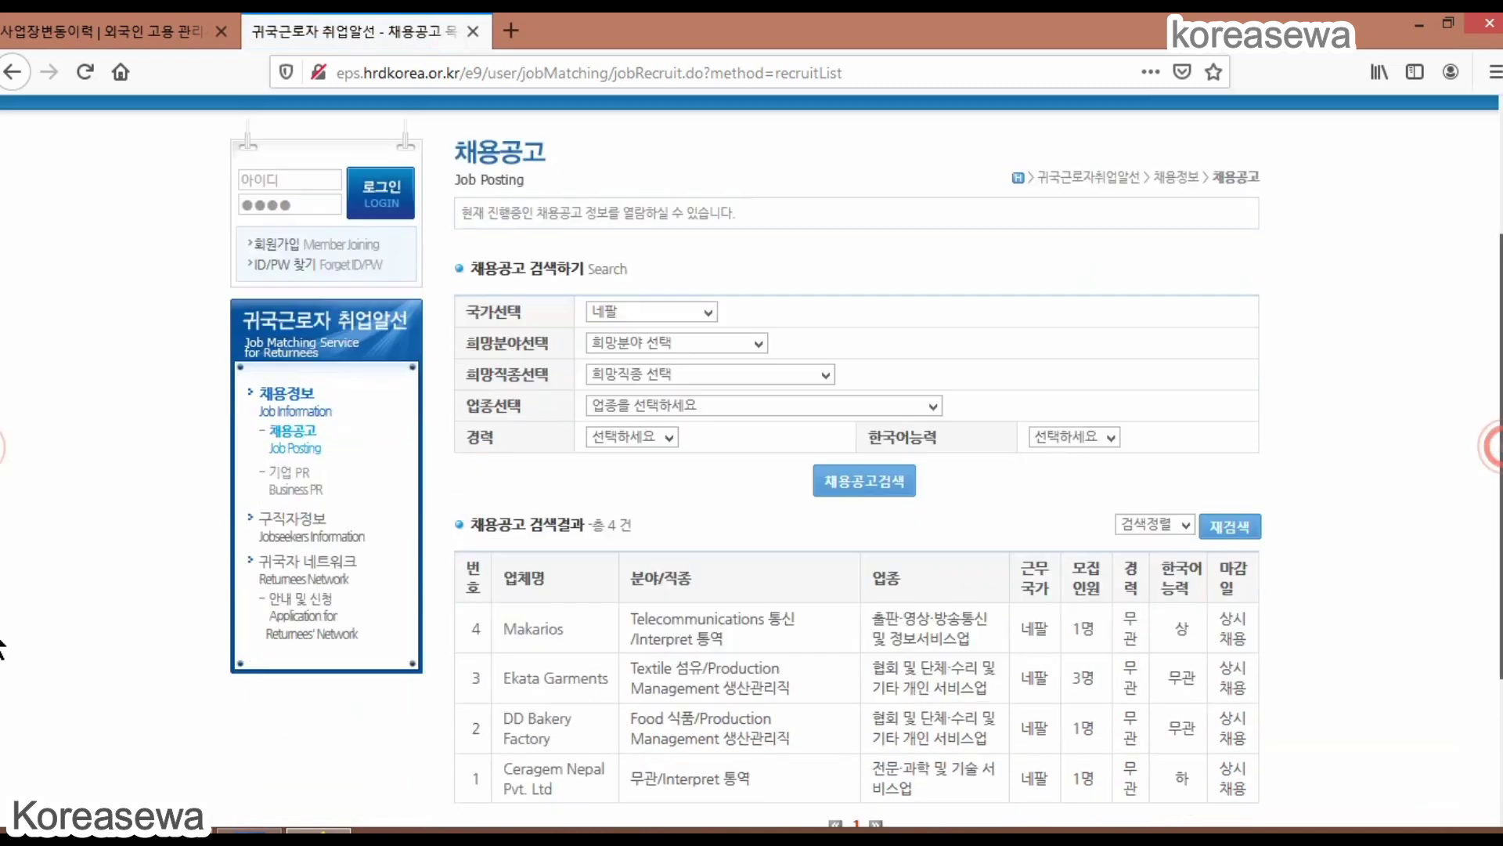
{"action": "scroll", "coordinate": [2, 646], "scroll_direction": "down", "scroll_amount": 2}
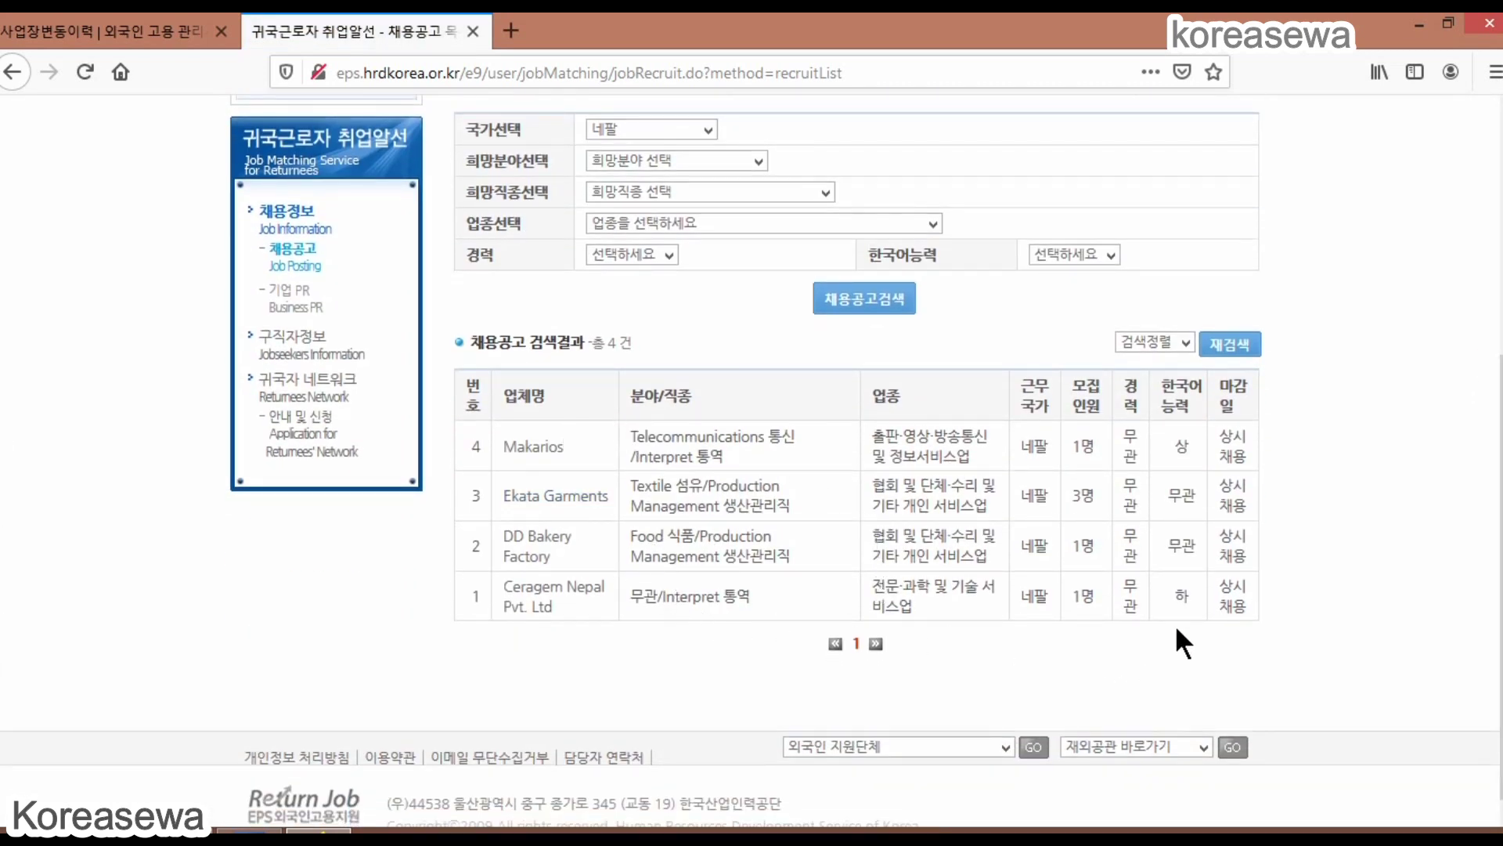
{"action": "left_click", "coordinate": [1302, 487]}
{"action": "double_click", "coordinate": [1074, 452]}
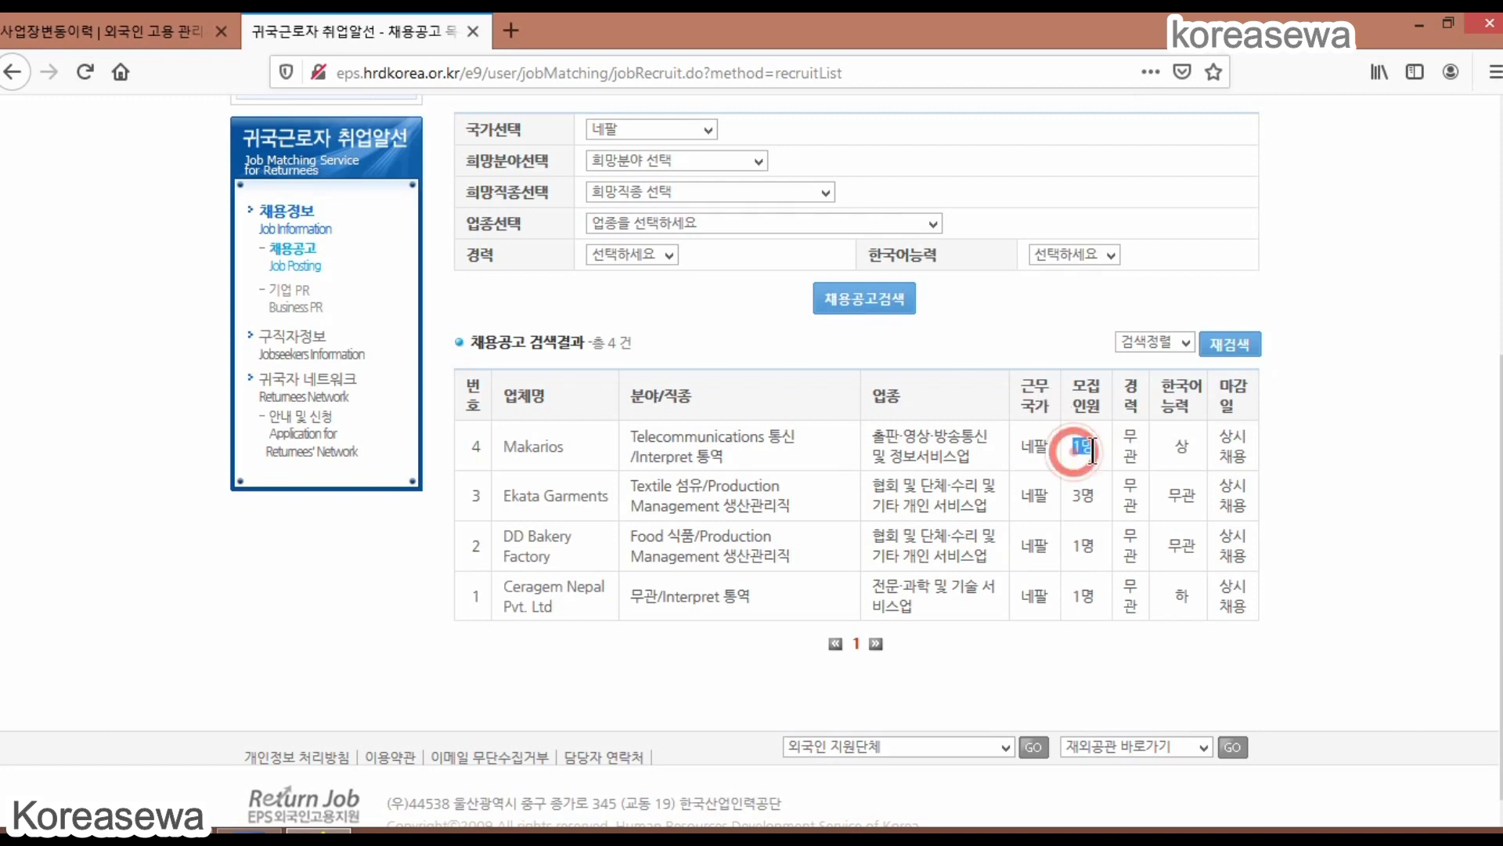
{"action": "left_click", "coordinate": [1072, 500]}
{"action": "left_click", "coordinate": [1076, 646]}
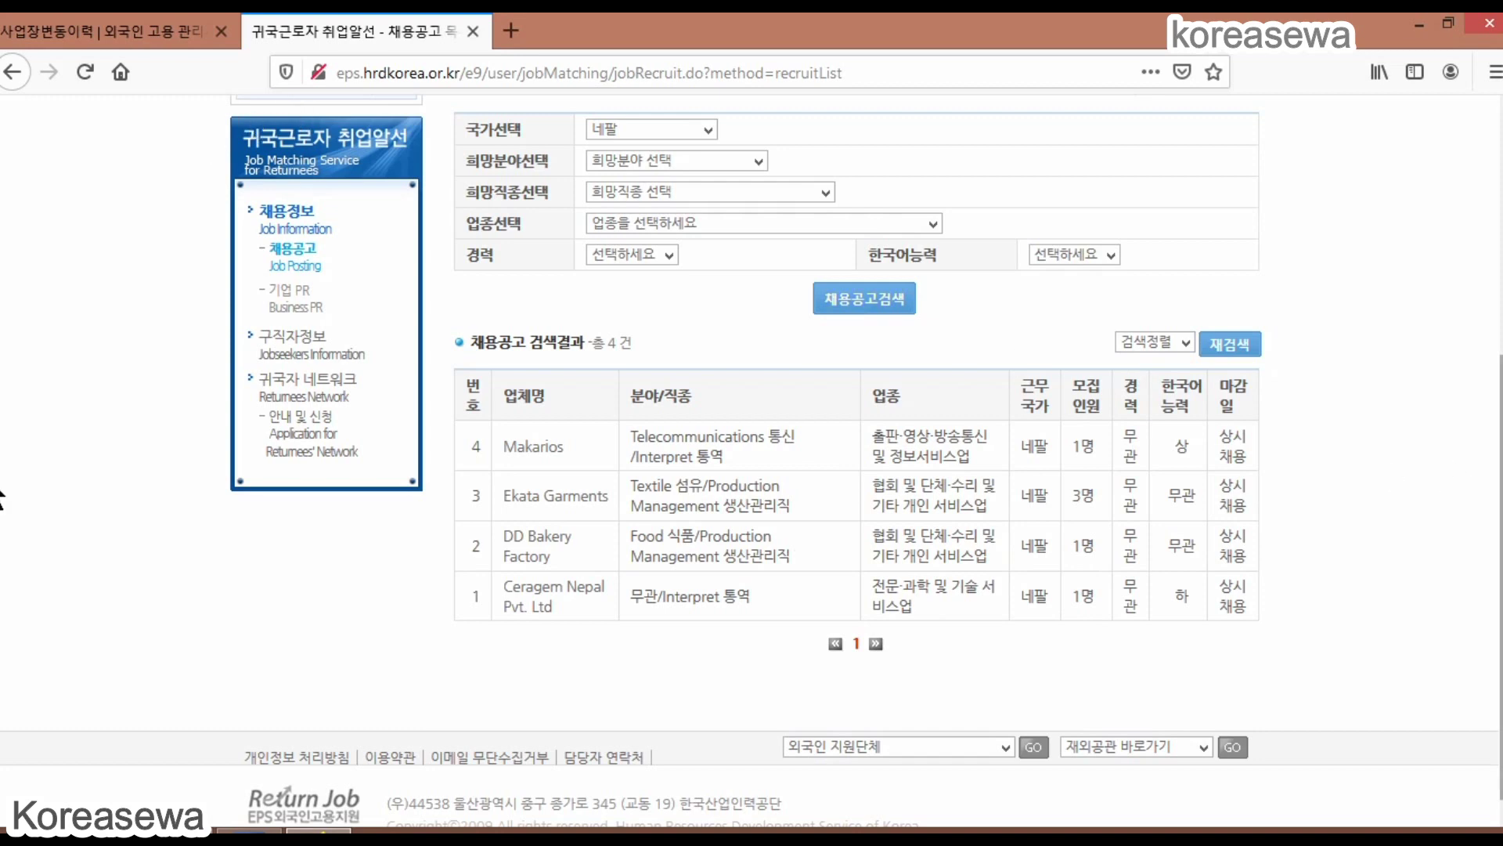
{"action": "scroll", "coordinate": [1457, 478], "scroll_direction": "up", "scroll_amount": 4}
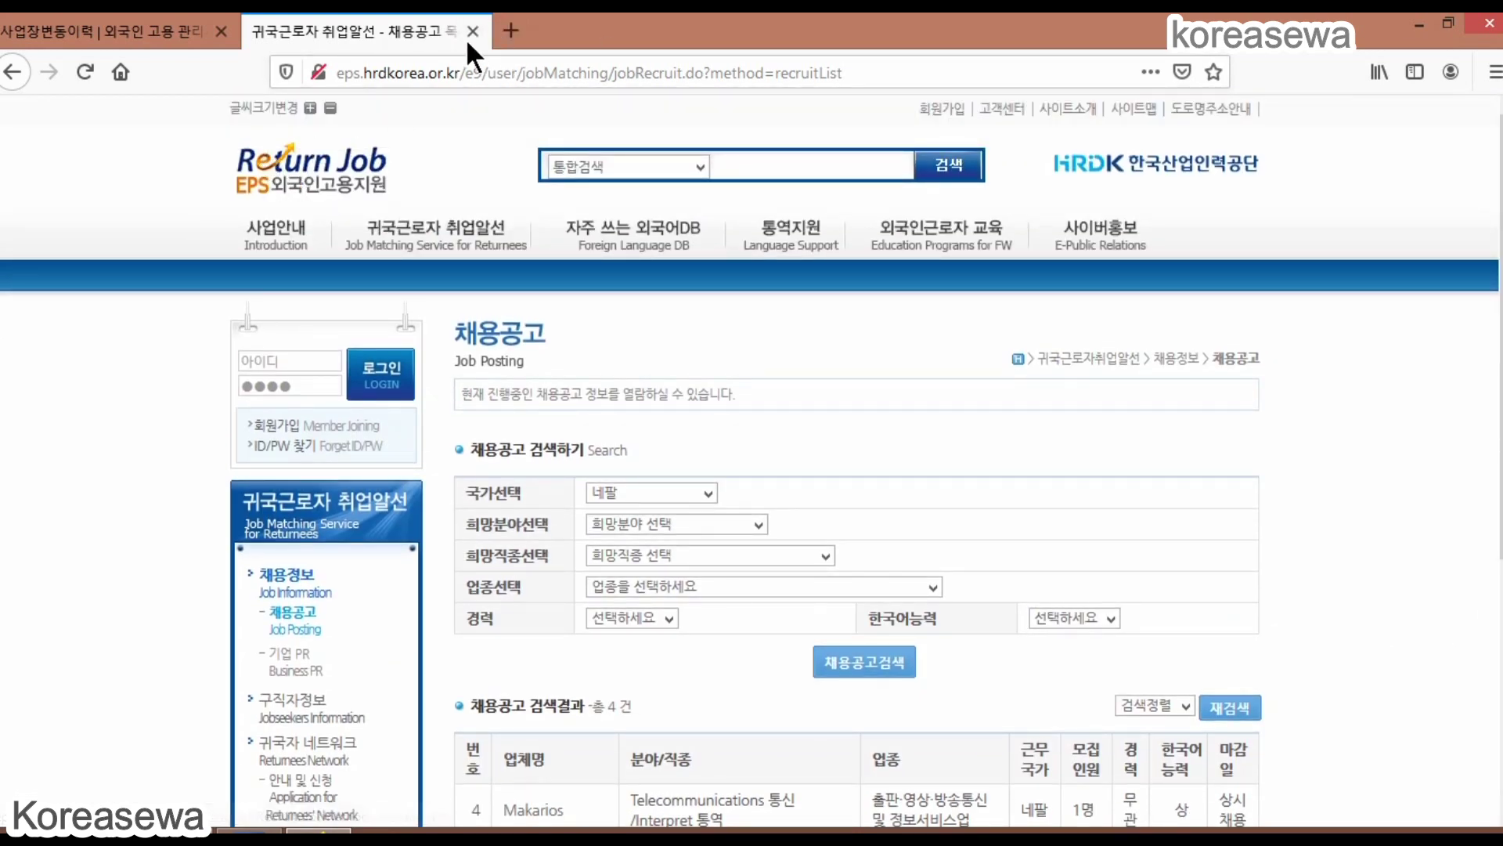
{"action": "left_click", "coordinate": [473, 31]}
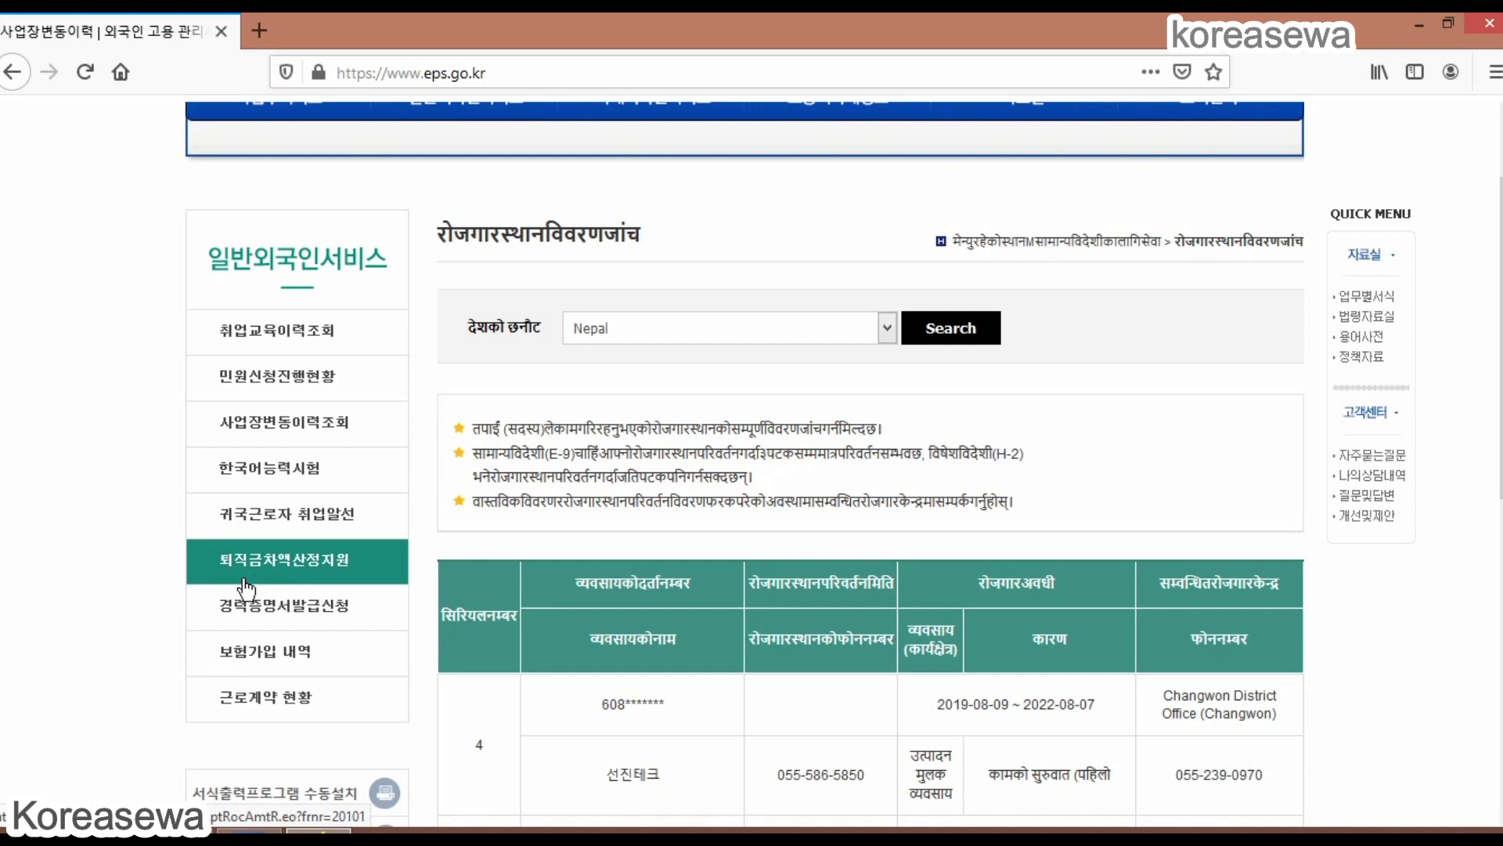
Open the severance pay difference service (퇴직금차액산정지원) and look over its workplace, insurance status and calculation sections.
{"action": "left_click", "coordinate": [278, 561]}
{"action": "scroll", "coordinate": [1, 376], "scroll_direction": "down", "scroll_amount": 6}
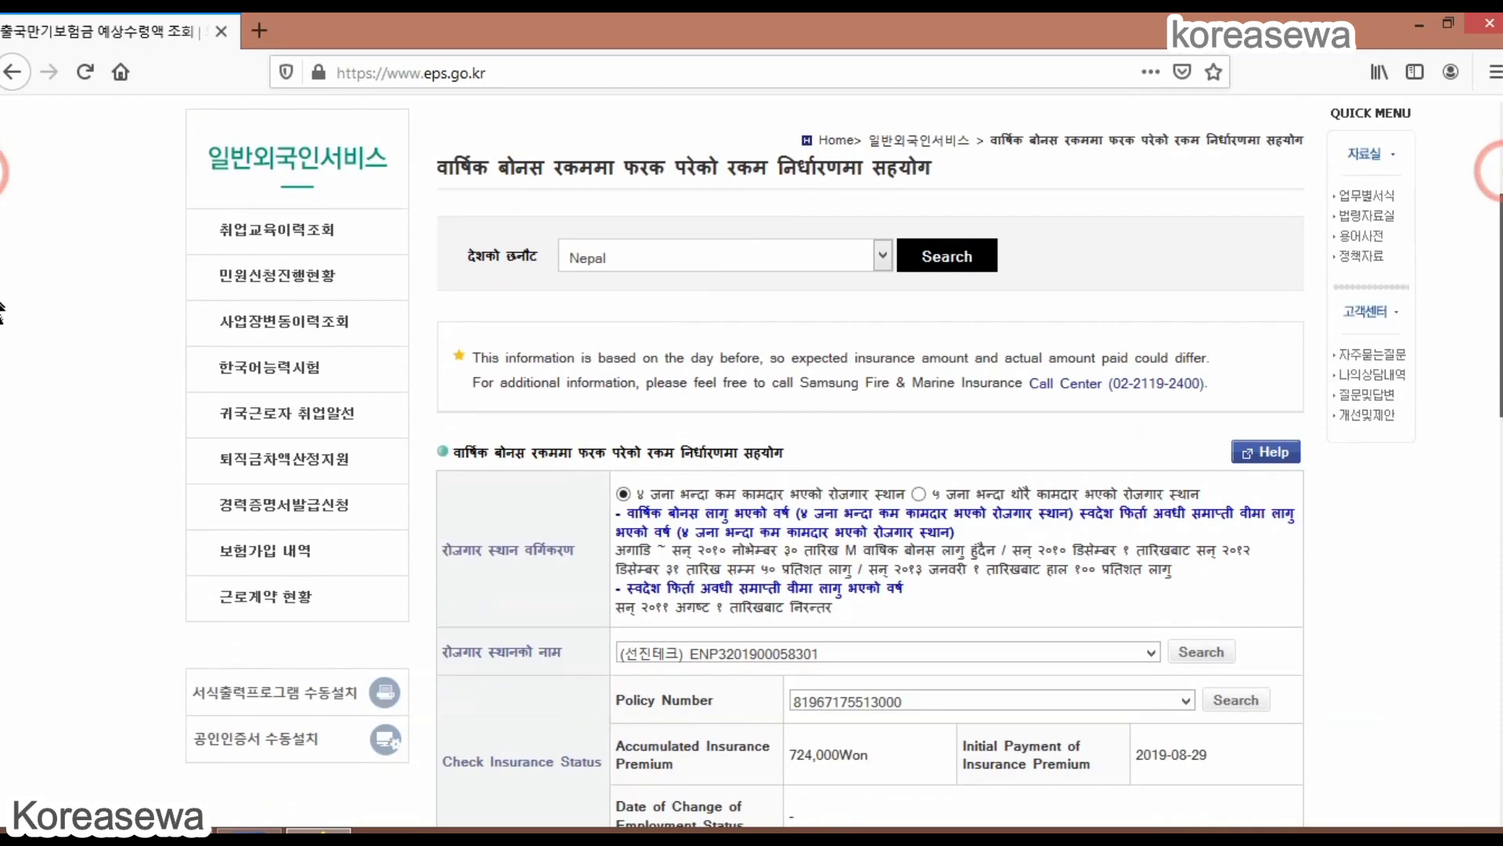
{"action": "scroll", "coordinate": [2, 376], "scroll_direction": "down", "scroll_amount": 4}
{"action": "scroll", "coordinate": [2, 368], "scroll_direction": "up", "scroll_amount": 3}
{"action": "scroll", "coordinate": [2, 364], "scroll_direction": "down", "scroll_amount": 1}
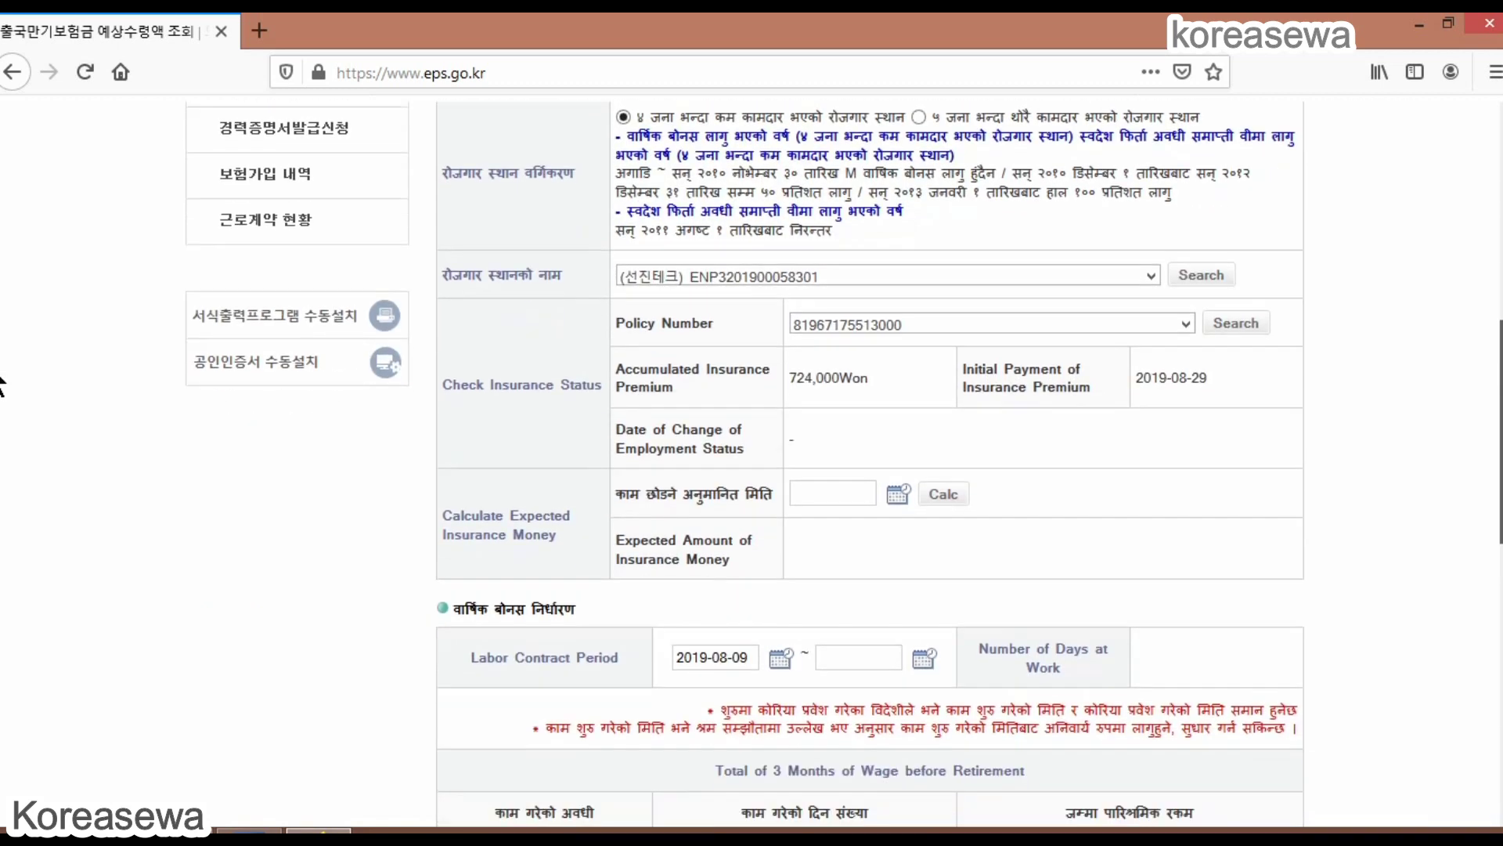
{"action": "scroll", "coordinate": [2, 360], "scroll_direction": "up", "scroll_amount": 1}
{"action": "scroll", "coordinate": [2, 360], "scroll_direction": "up", "scroll_amount": 1}
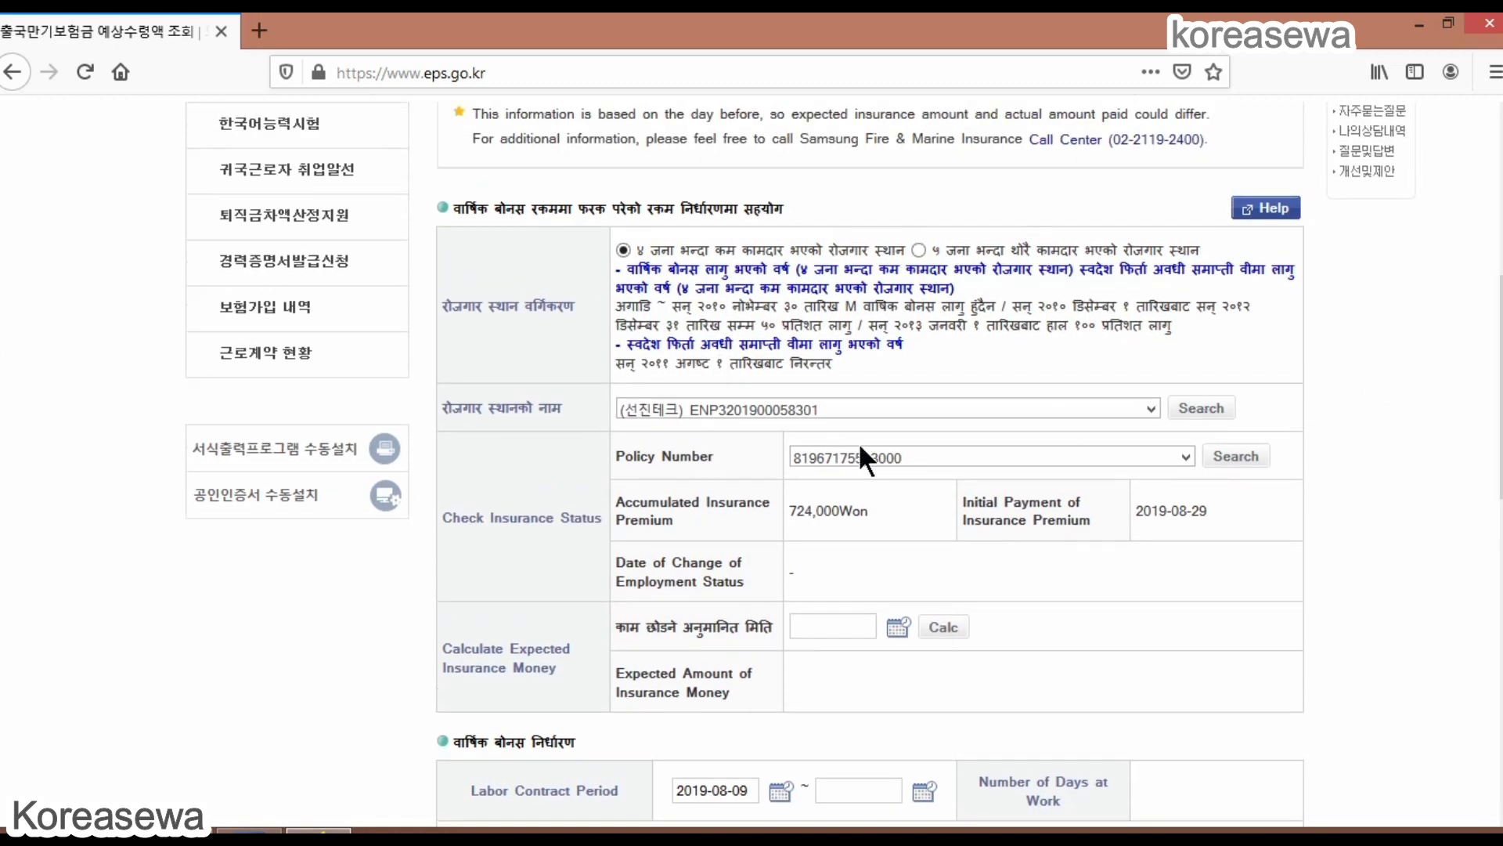
Open the career certificate application (경력증명서발급신청) and review the form down to the application date and purpose.
{"action": "left_click", "coordinate": [250, 262]}
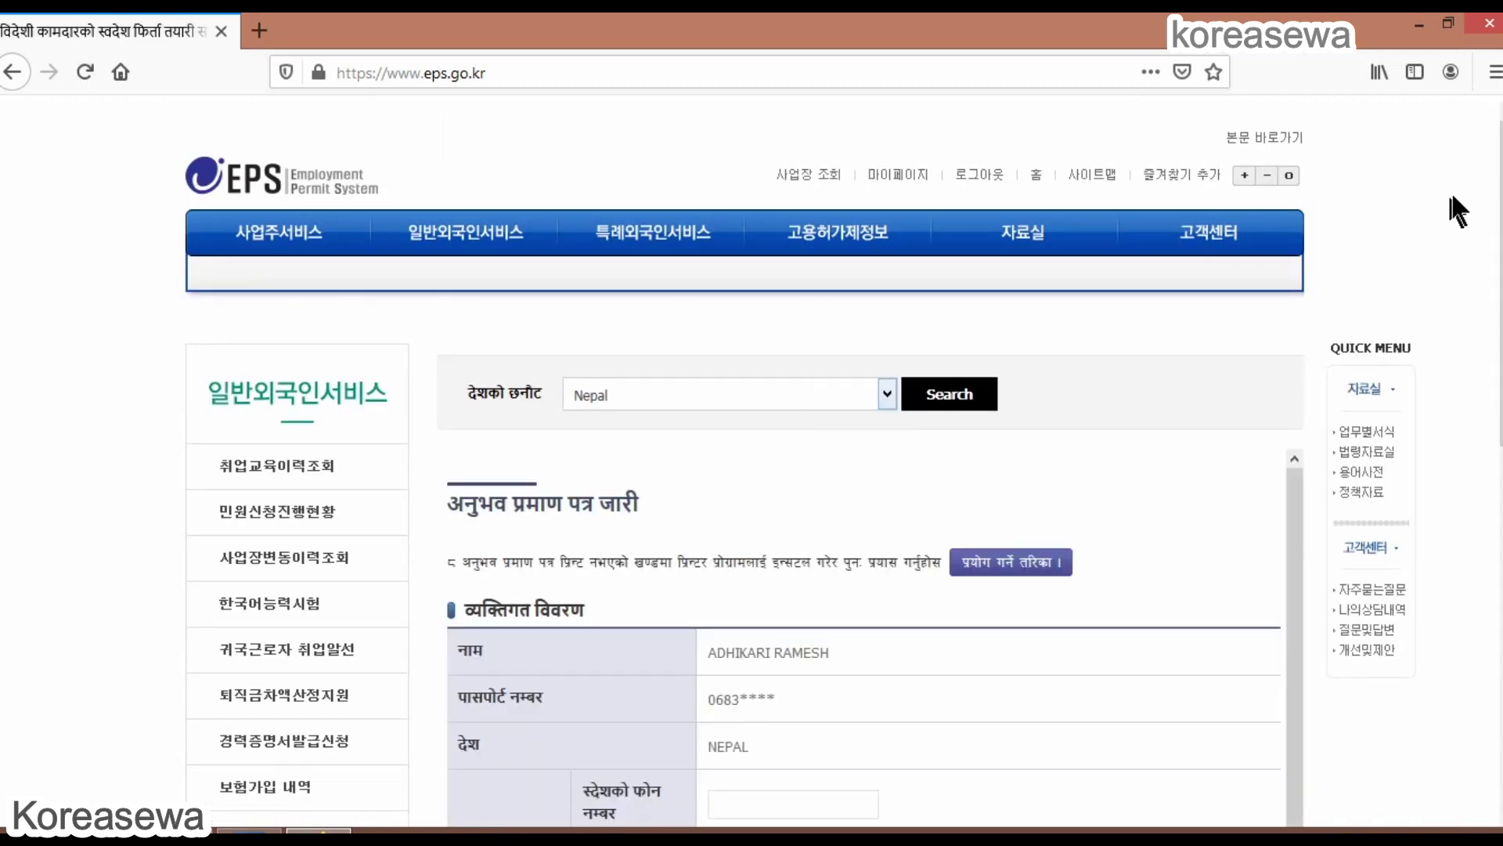
{"action": "scroll", "coordinate": [2, 533], "scroll_direction": "down", "scroll_amount": 8}
{"action": "left_click_drag", "start_coordinate": [1290, 322], "coordinate": [1306, 709]}
{"action": "left_click_drag", "start_coordinate": [1162, 657], "coordinate": [721, 462]}
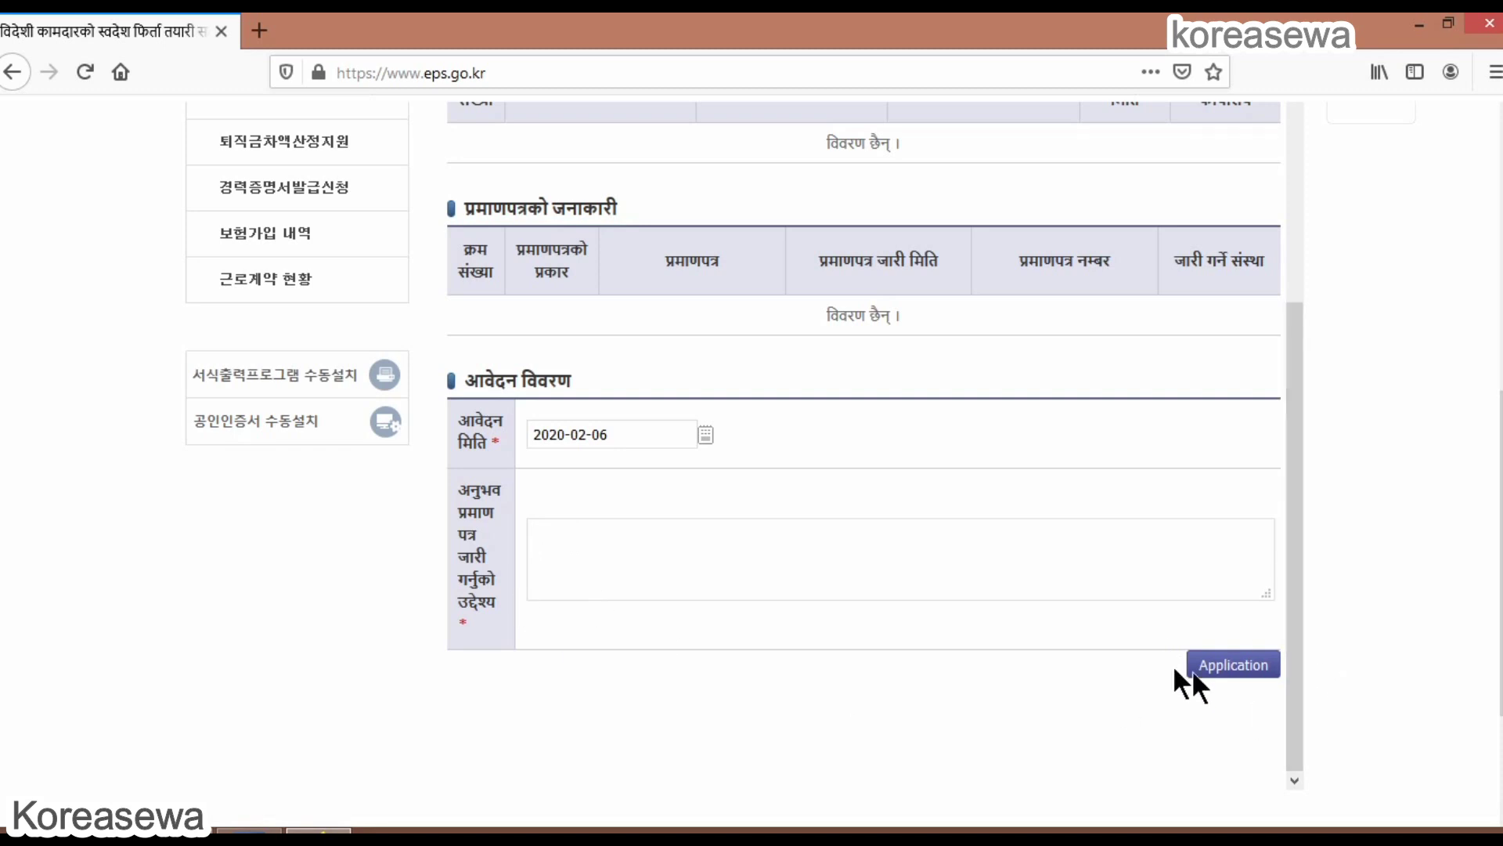
Submit the career certificate application after attending to the required purpose field, and acknowledge the save.
{"action": "left_click", "coordinate": [1250, 667]}
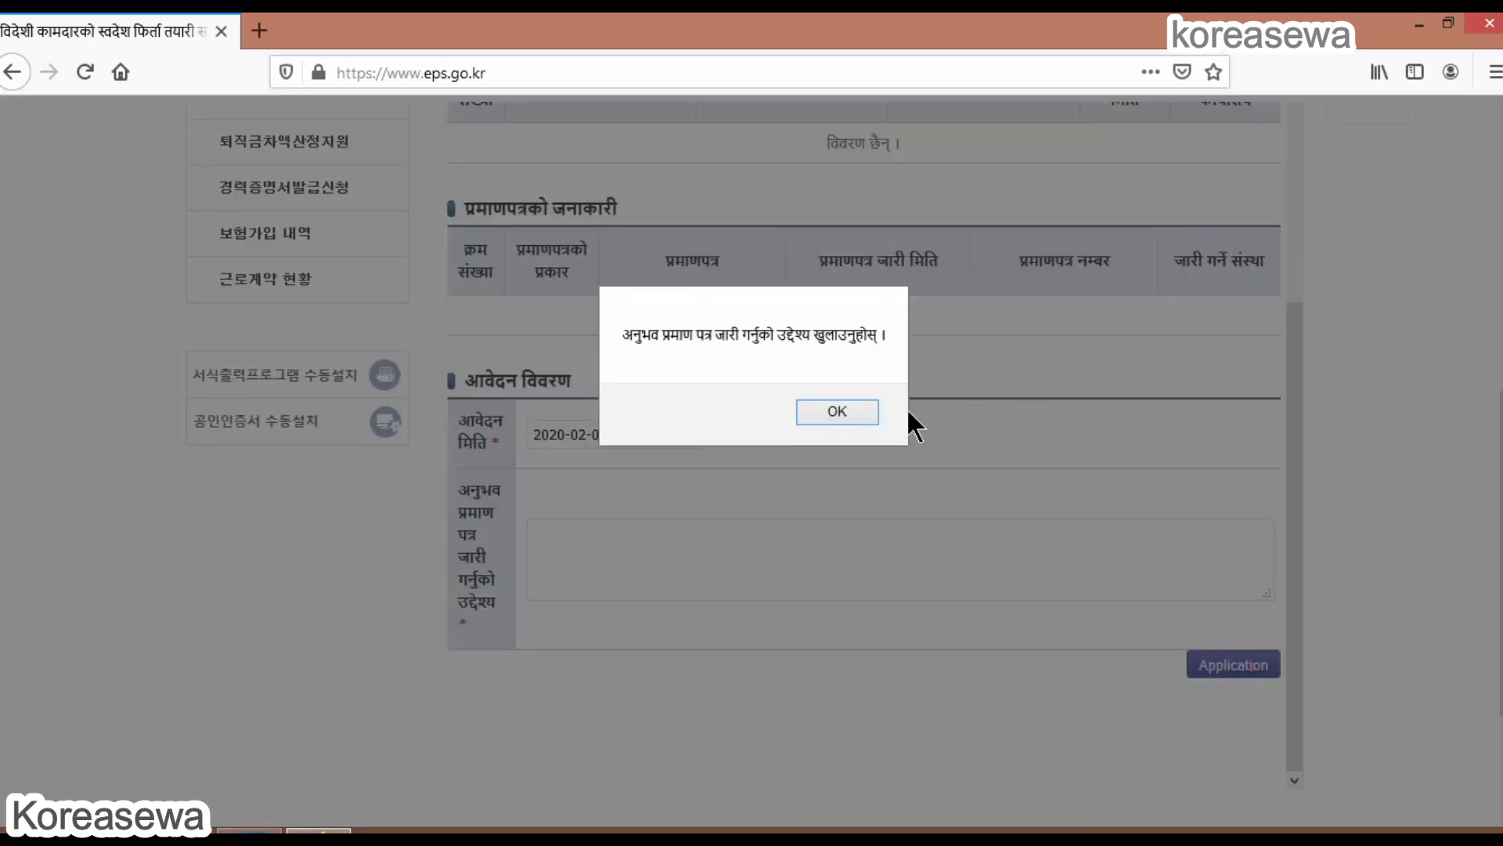
{"action": "left_click", "coordinate": [836, 411]}
{"action": "left_click", "coordinate": [863, 529]}
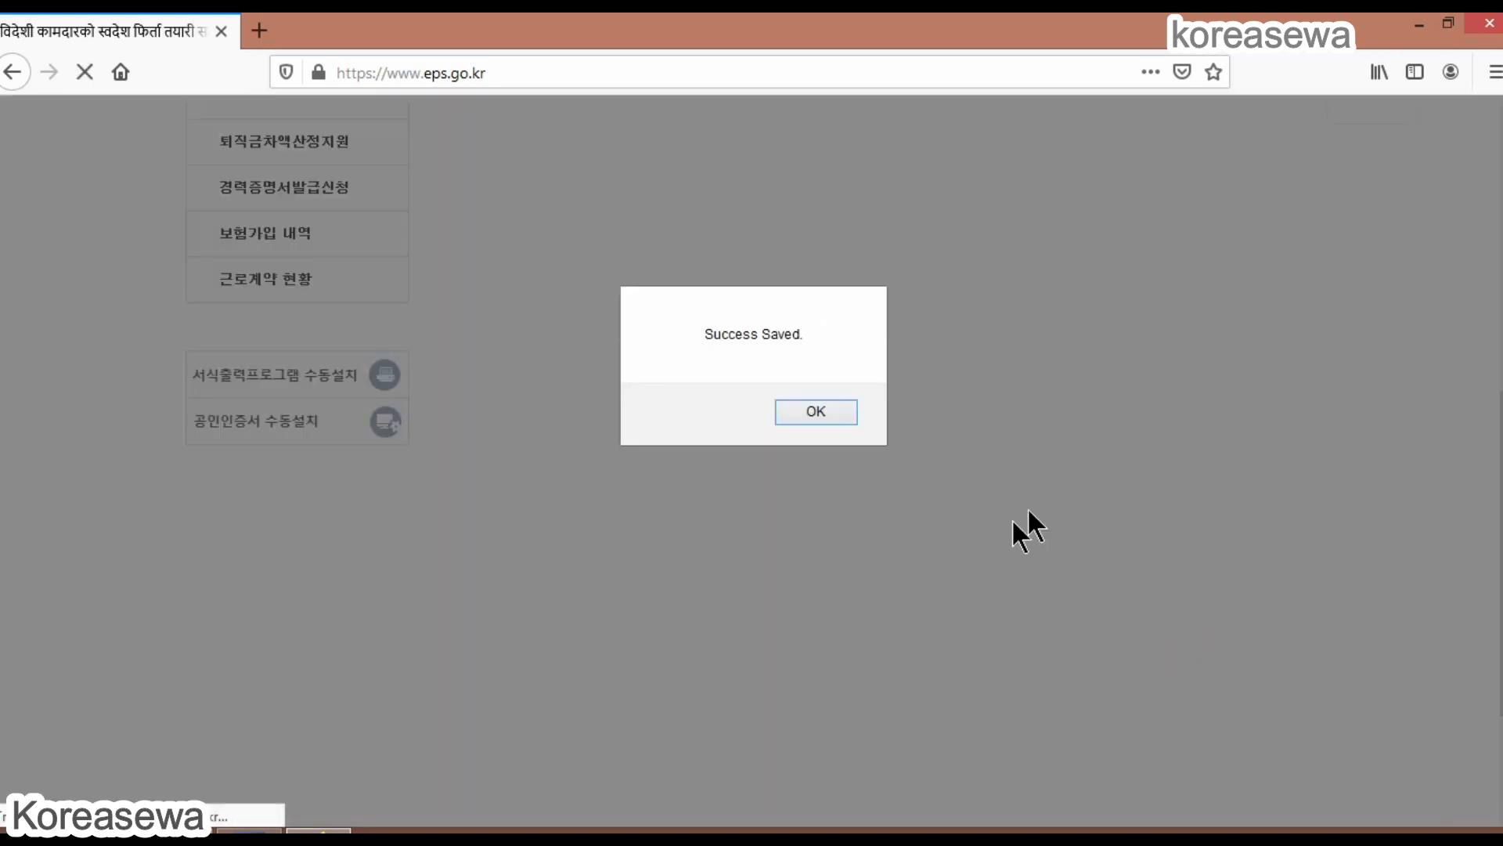
{"action": "left_click", "coordinate": [822, 412]}
Review the submitted career certificate application, from its certificate printing options back up to the personal and work experience details.
{"action": "left_click_drag", "start_coordinate": [1295, 354], "coordinate": [1302, 806]}
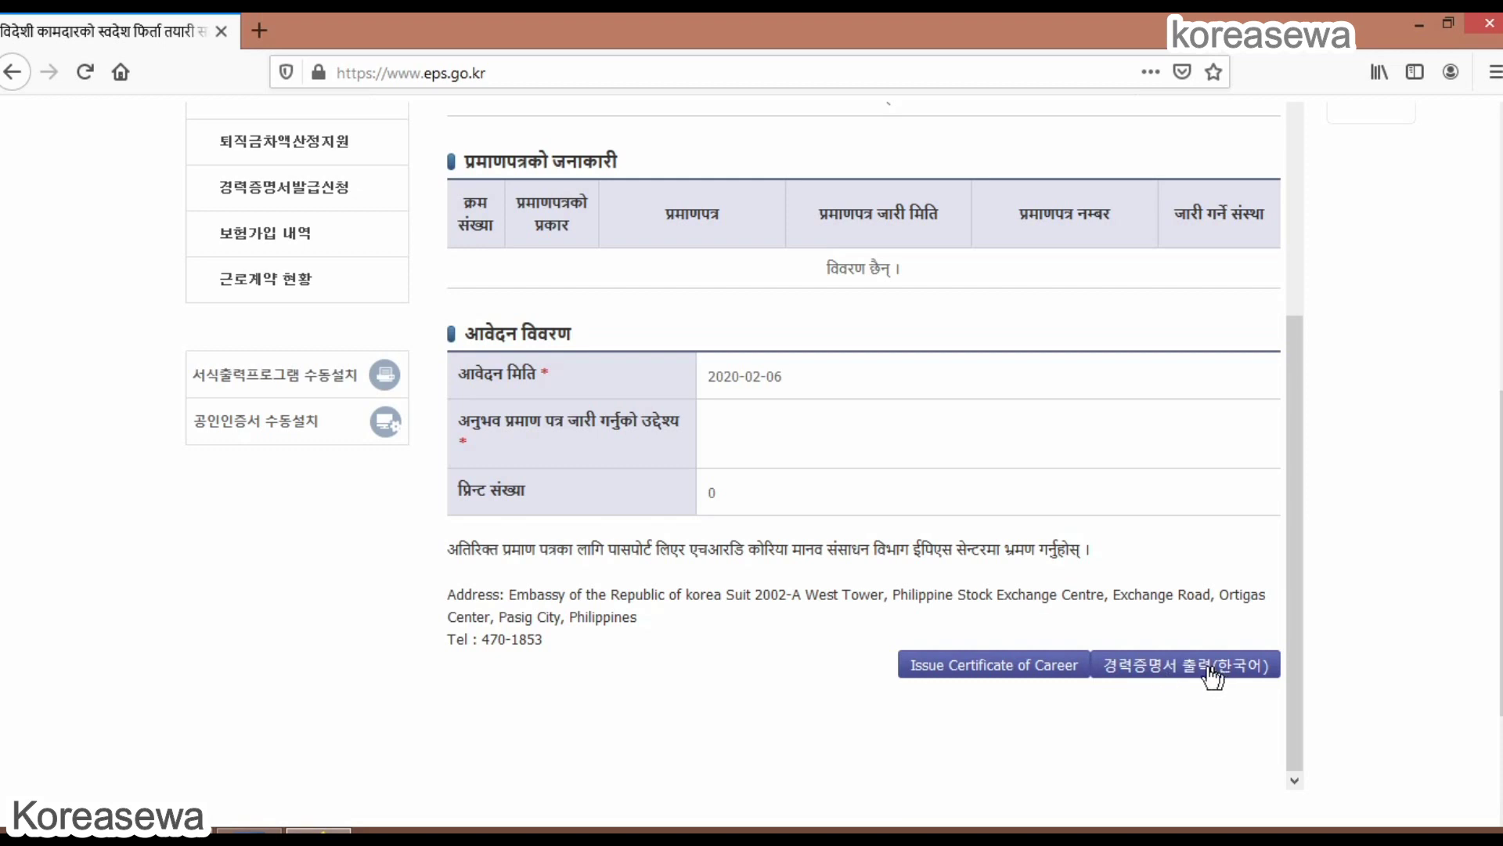
{"action": "left_click_drag", "start_coordinate": [1298, 579], "coordinate": [1273, 63]}
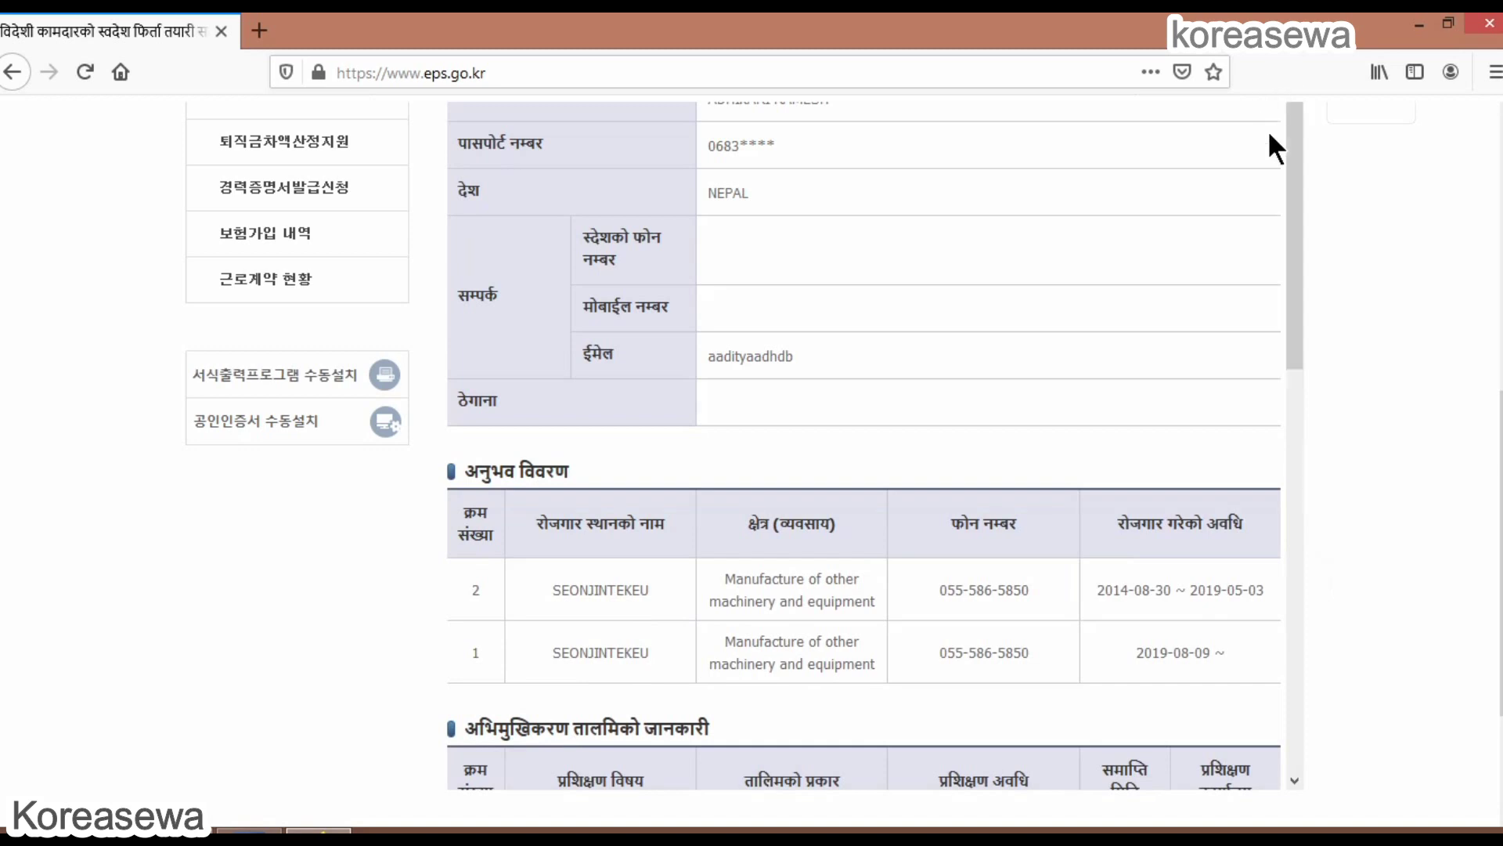
{"action": "scroll", "coordinate": [1303, 185], "scroll_direction": "down", "scroll_amount": 3}
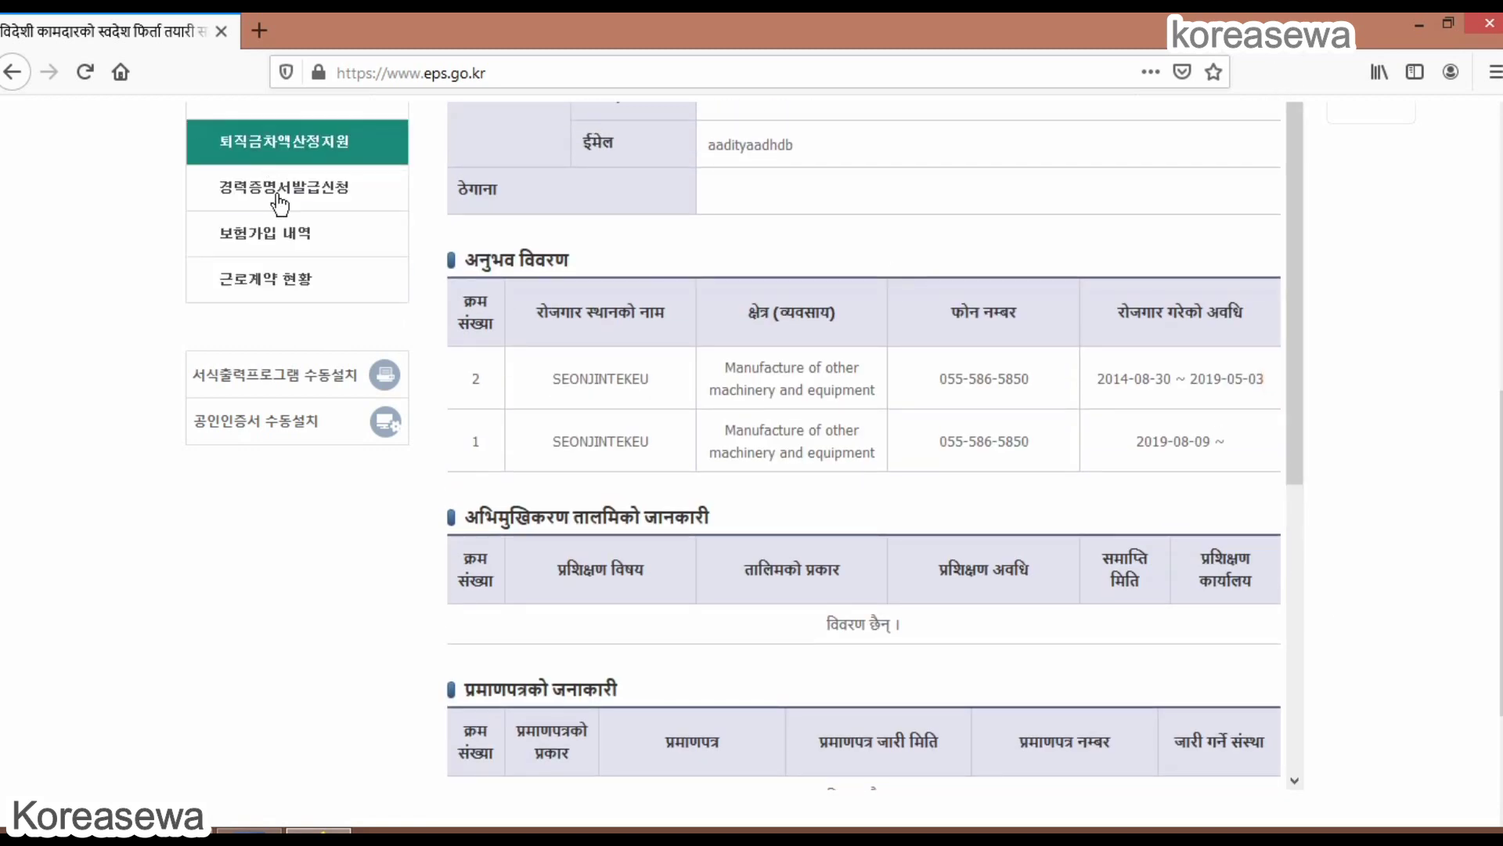
Open the insurance subscription details (보험가입 내역) and look through all the policies in the insurance status table.
{"action": "left_click", "coordinate": [233, 251]}
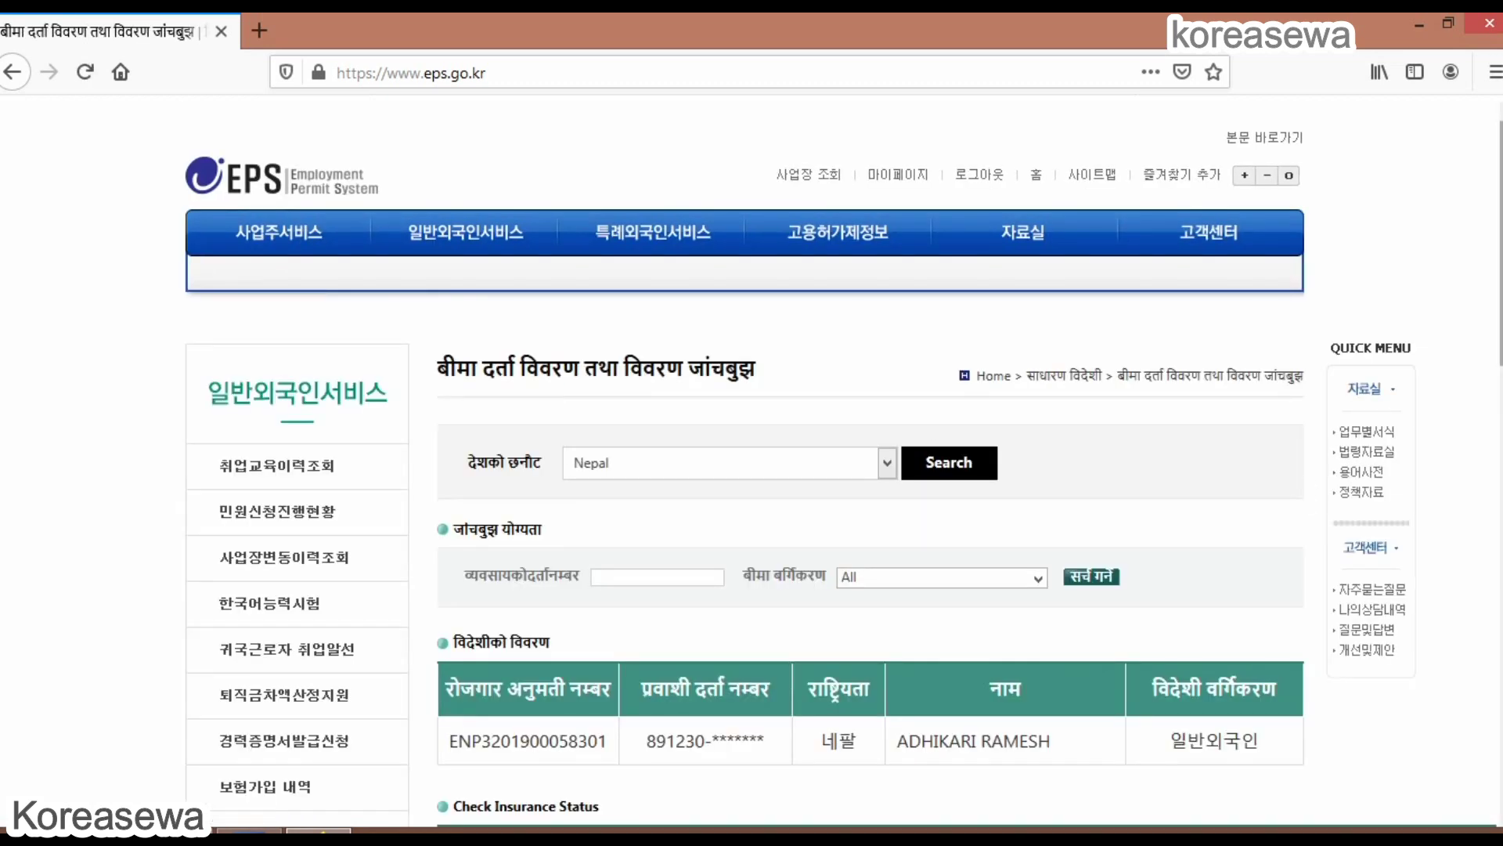
{"action": "scroll", "coordinate": [2, 426], "scroll_direction": "down", "scroll_amount": 6}
{"action": "scroll", "coordinate": [3, 425], "scroll_direction": "down", "scroll_amount": 9}
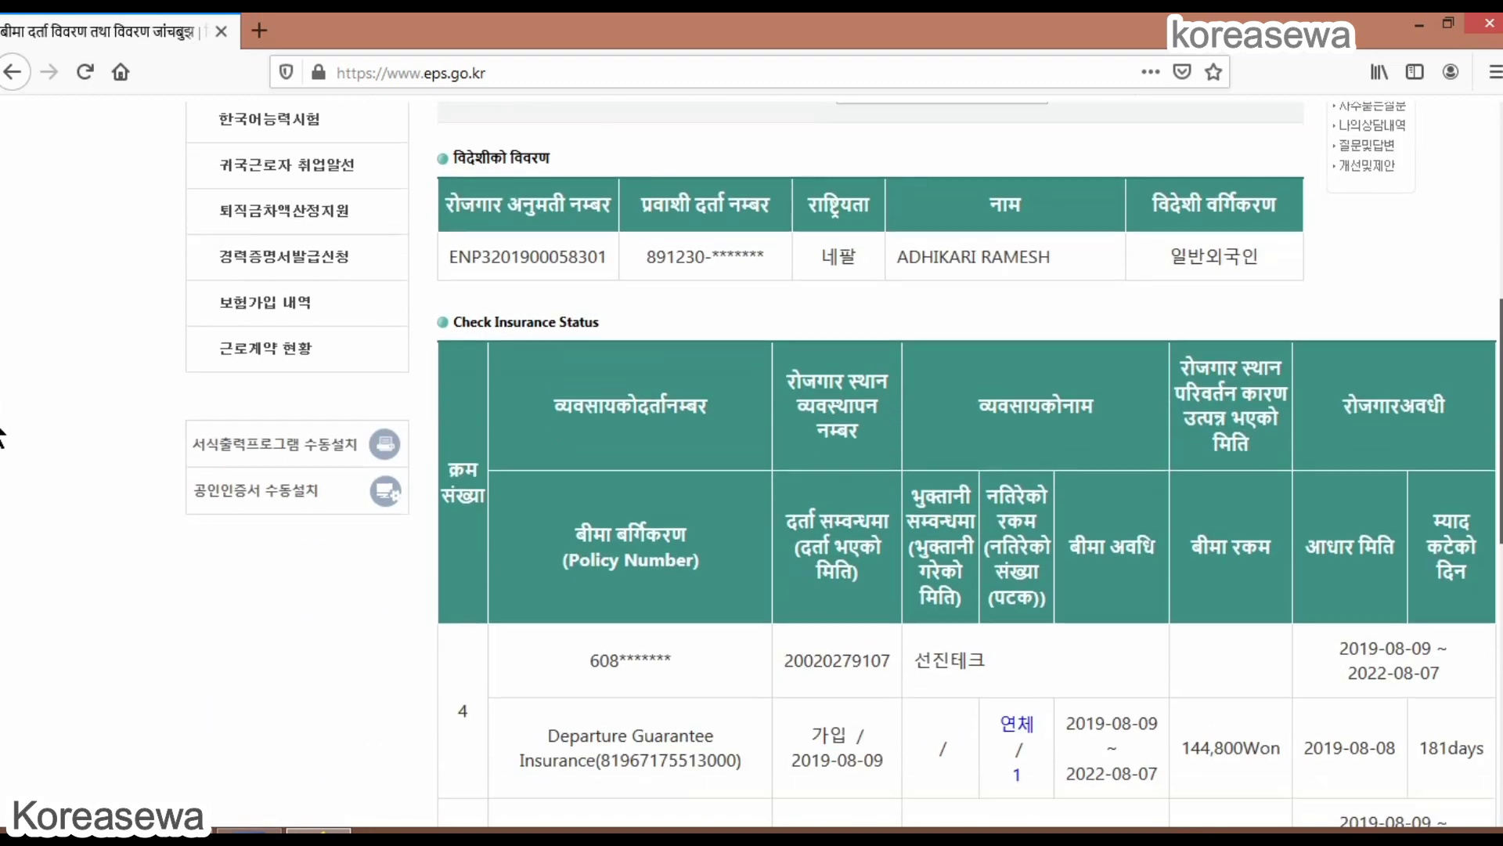
{"action": "scroll", "coordinate": [1477, 335], "scroll_direction": "up", "scroll_amount": 11}
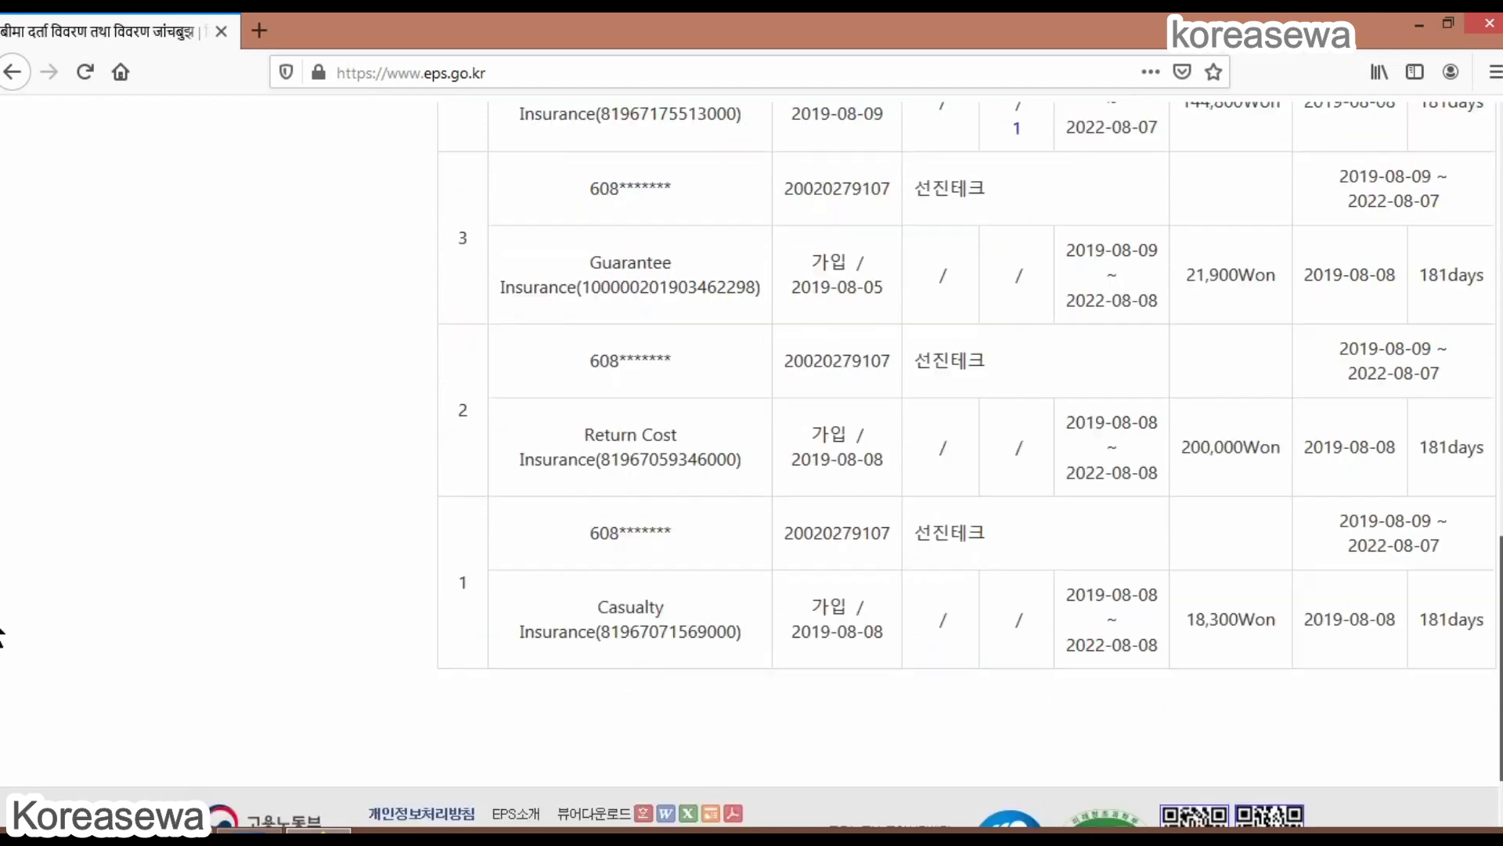
{"action": "scroll", "coordinate": [1471, 313], "scroll_direction": "down", "scroll_amount": 2}
{"action": "scroll", "coordinate": [1482, 394], "scroll_direction": "down", "scroll_amount": 4}
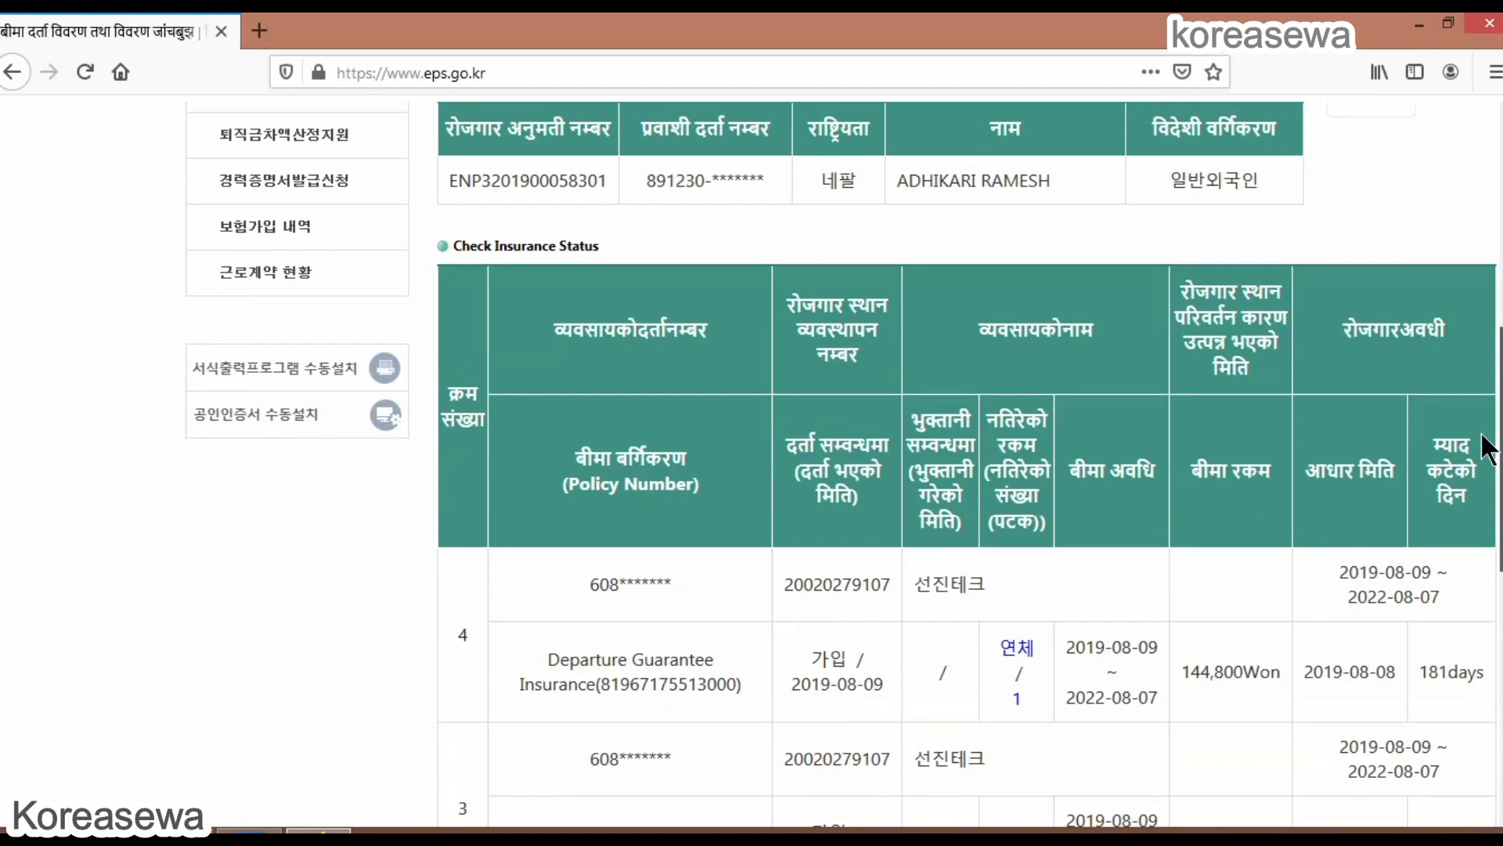
{"action": "scroll", "coordinate": [1486, 315], "scroll_direction": "up", "scroll_amount": 6}
{"action": "scroll", "coordinate": [1487, 315], "scroll_direction": "up", "scroll_amount": 2}
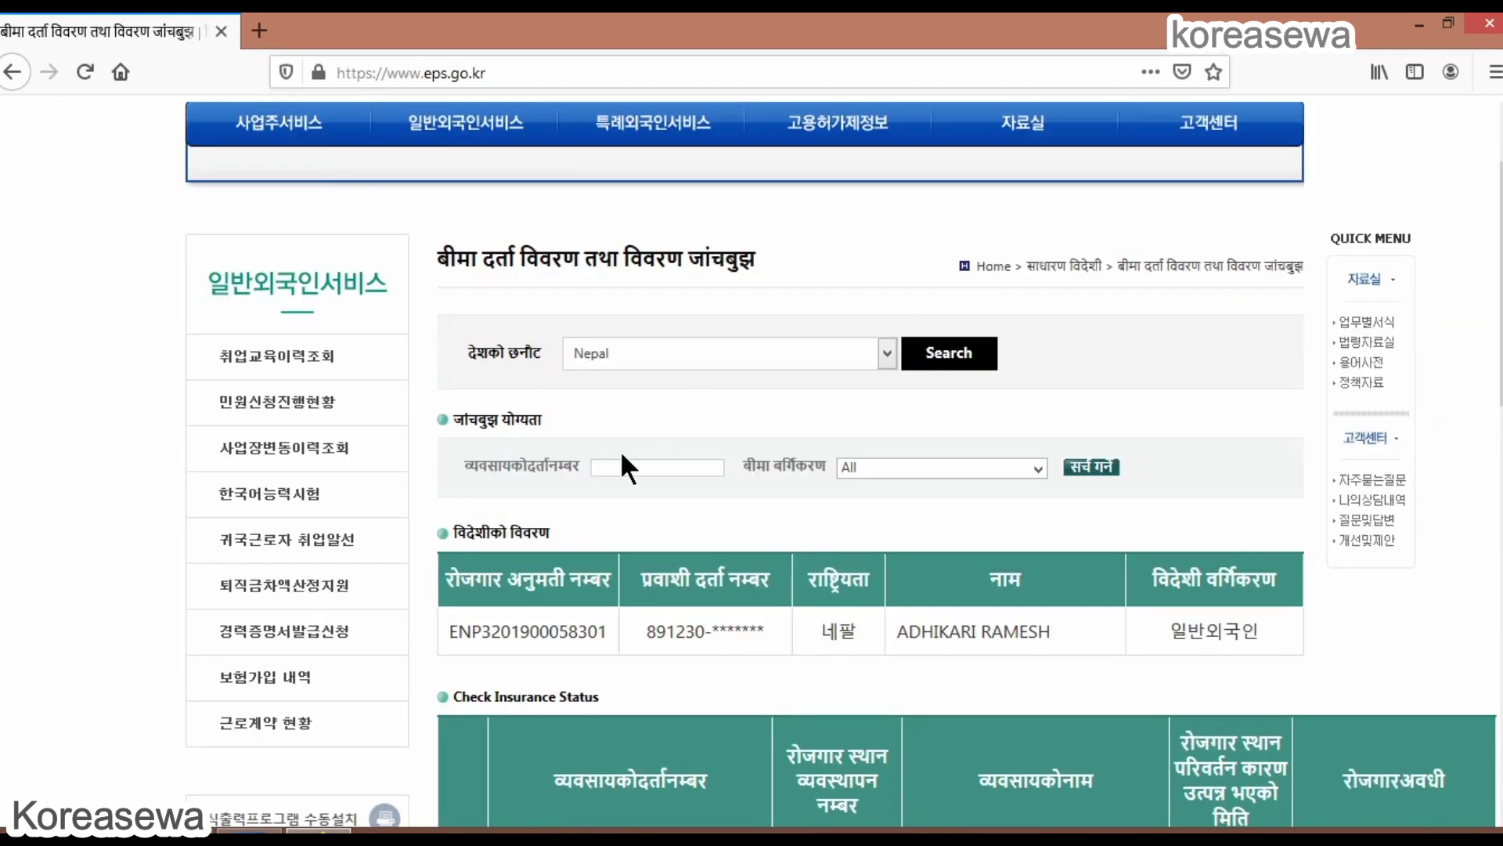
Open the labor contract status page (근로계약 현황) and read through the working hours, wage, housing and meal conditions.
{"action": "left_click", "coordinate": [279, 729]}
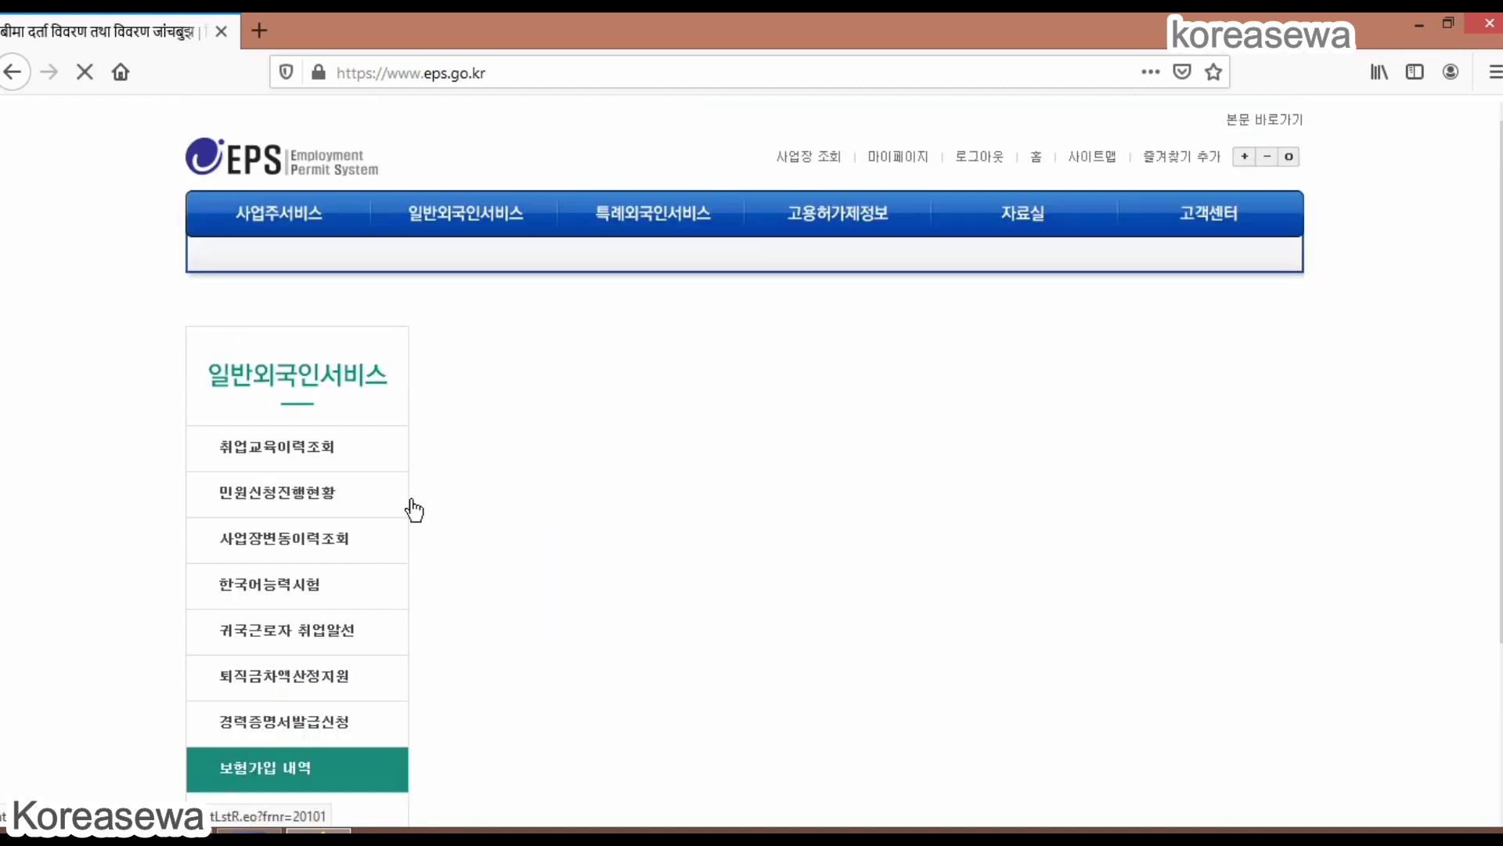
{"action": "scroll", "coordinate": [1496, 298], "scroll_direction": "down", "scroll_amount": 5}
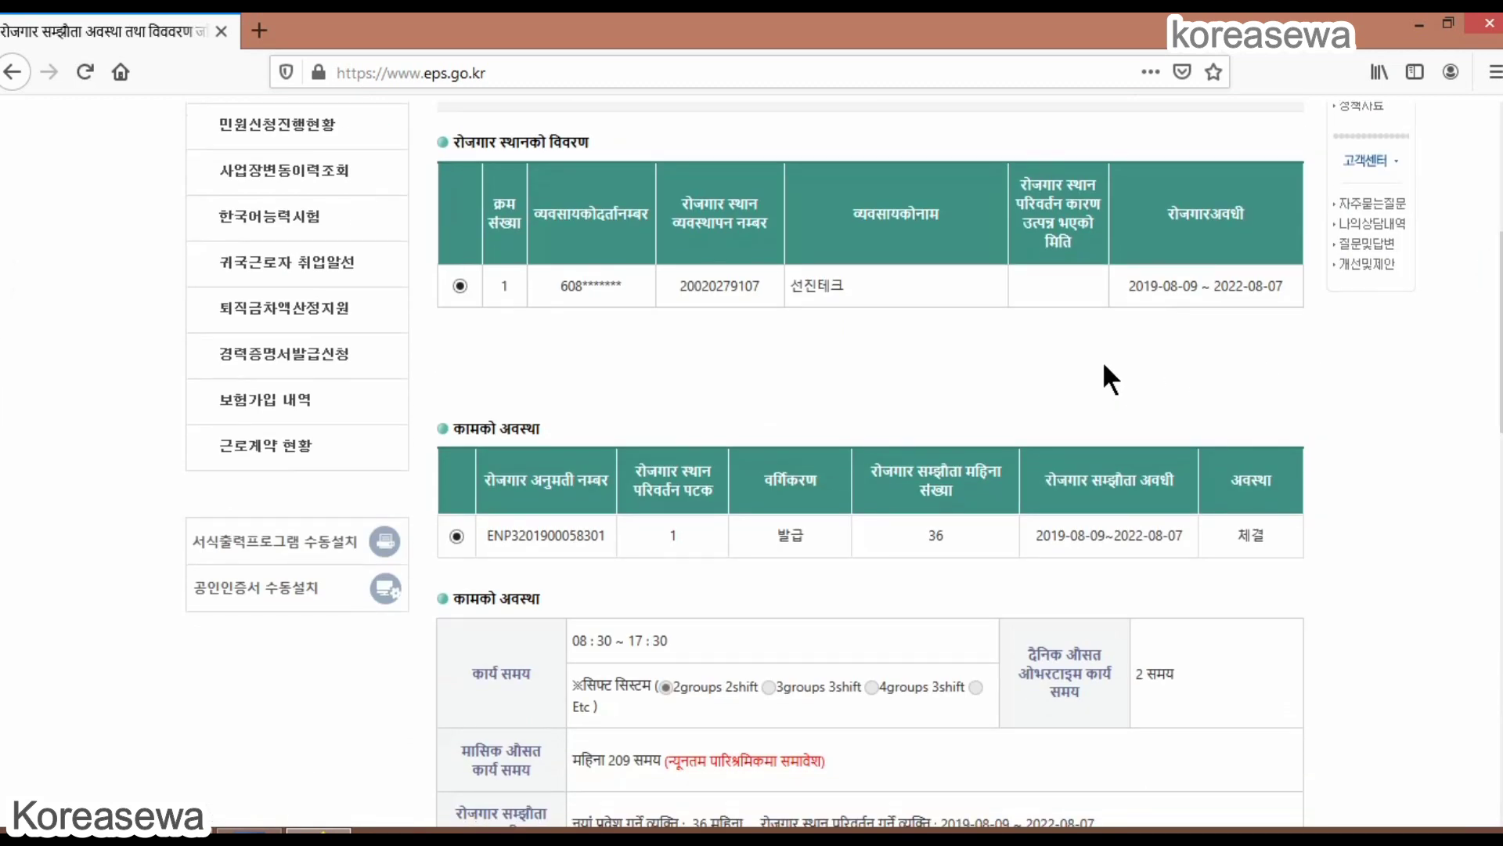
{"action": "scroll", "coordinate": [1497, 305], "scroll_direction": "down", "scroll_amount": 10}
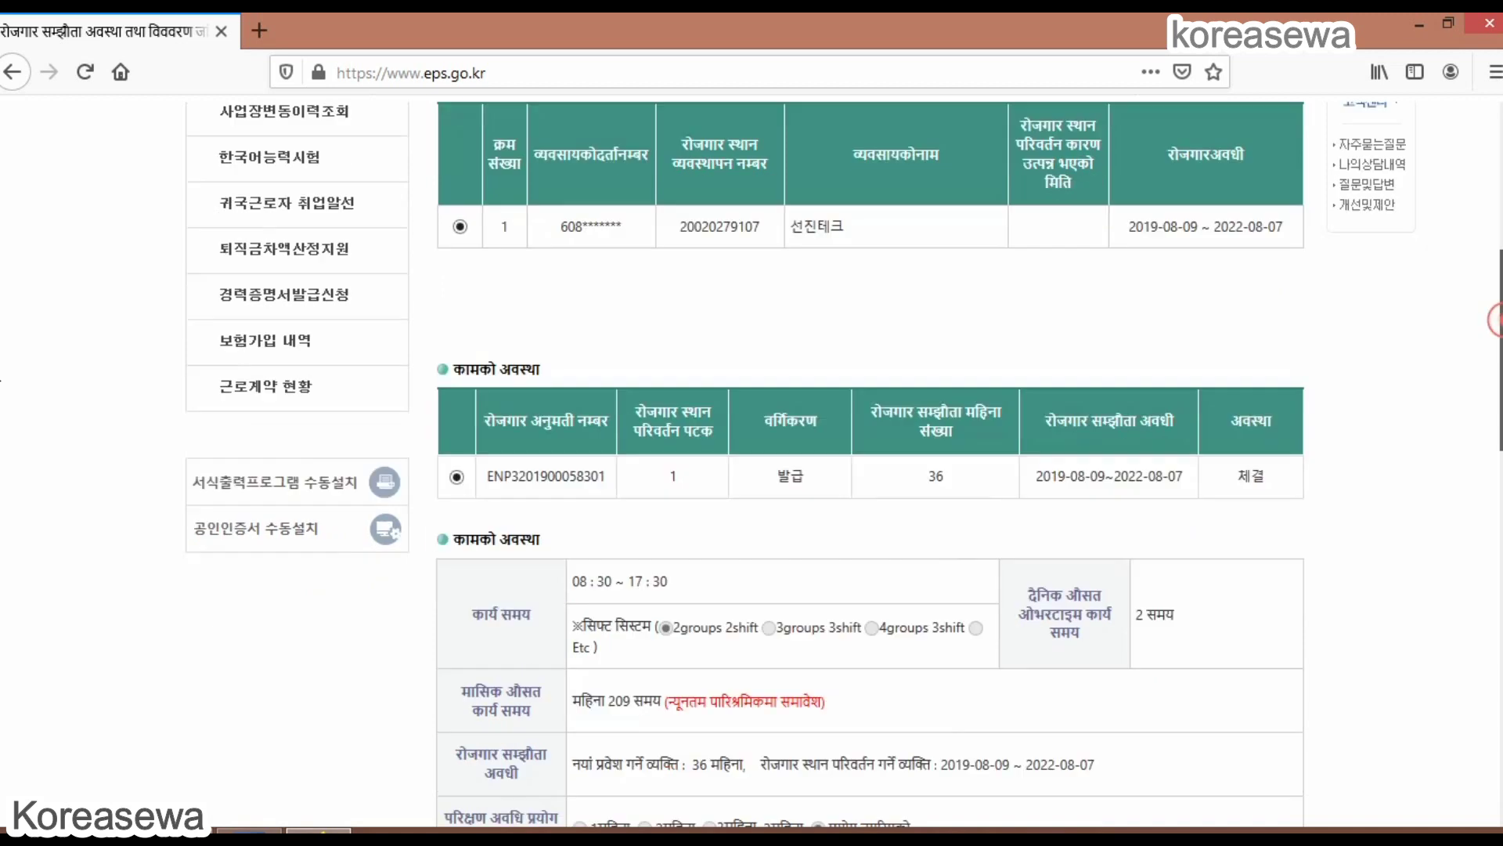
{"action": "scroll", "coordinate": [3, 648], "scroll_direction": "down", "scroll_amount": 5}
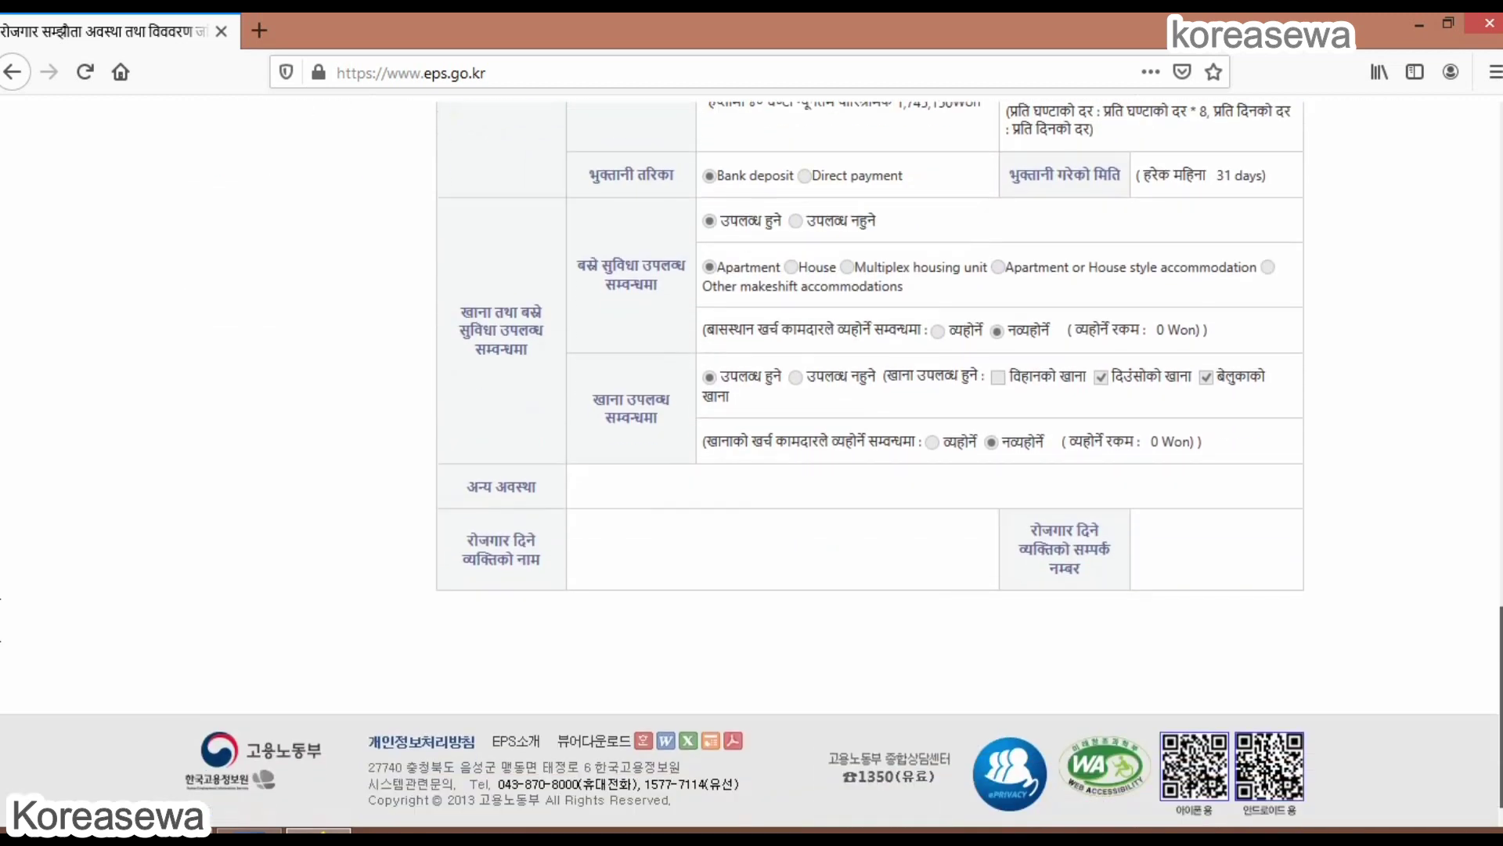
{"action": "left_click_drag", "start_coordinate": [1498, 728], "coordinate": [1496, 200]}
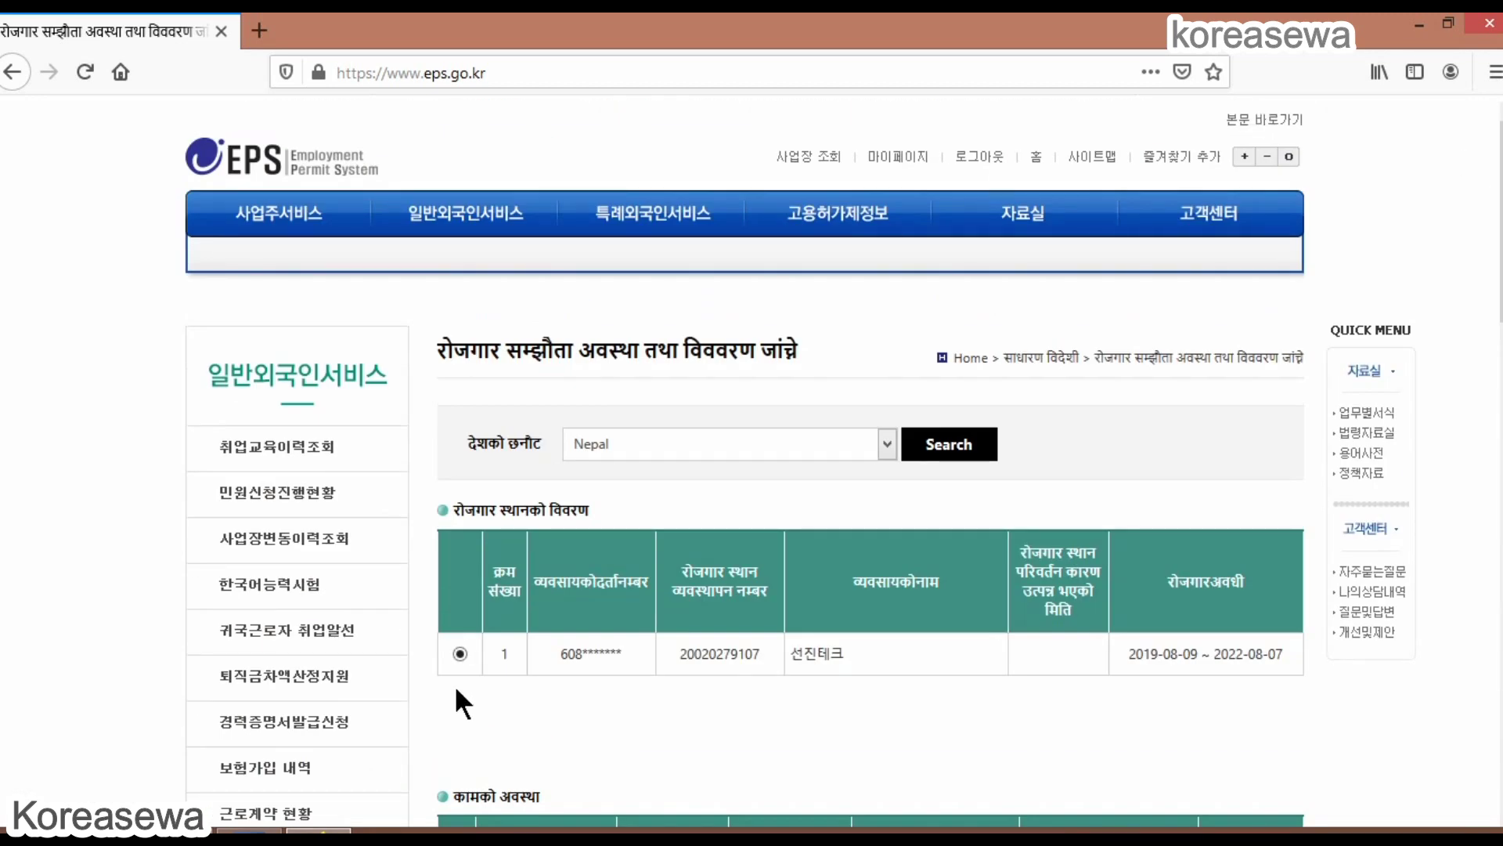
{"action": "left_click_drag", "start_coordinate": [1500, 126], "coordinate": [1497, 718]}
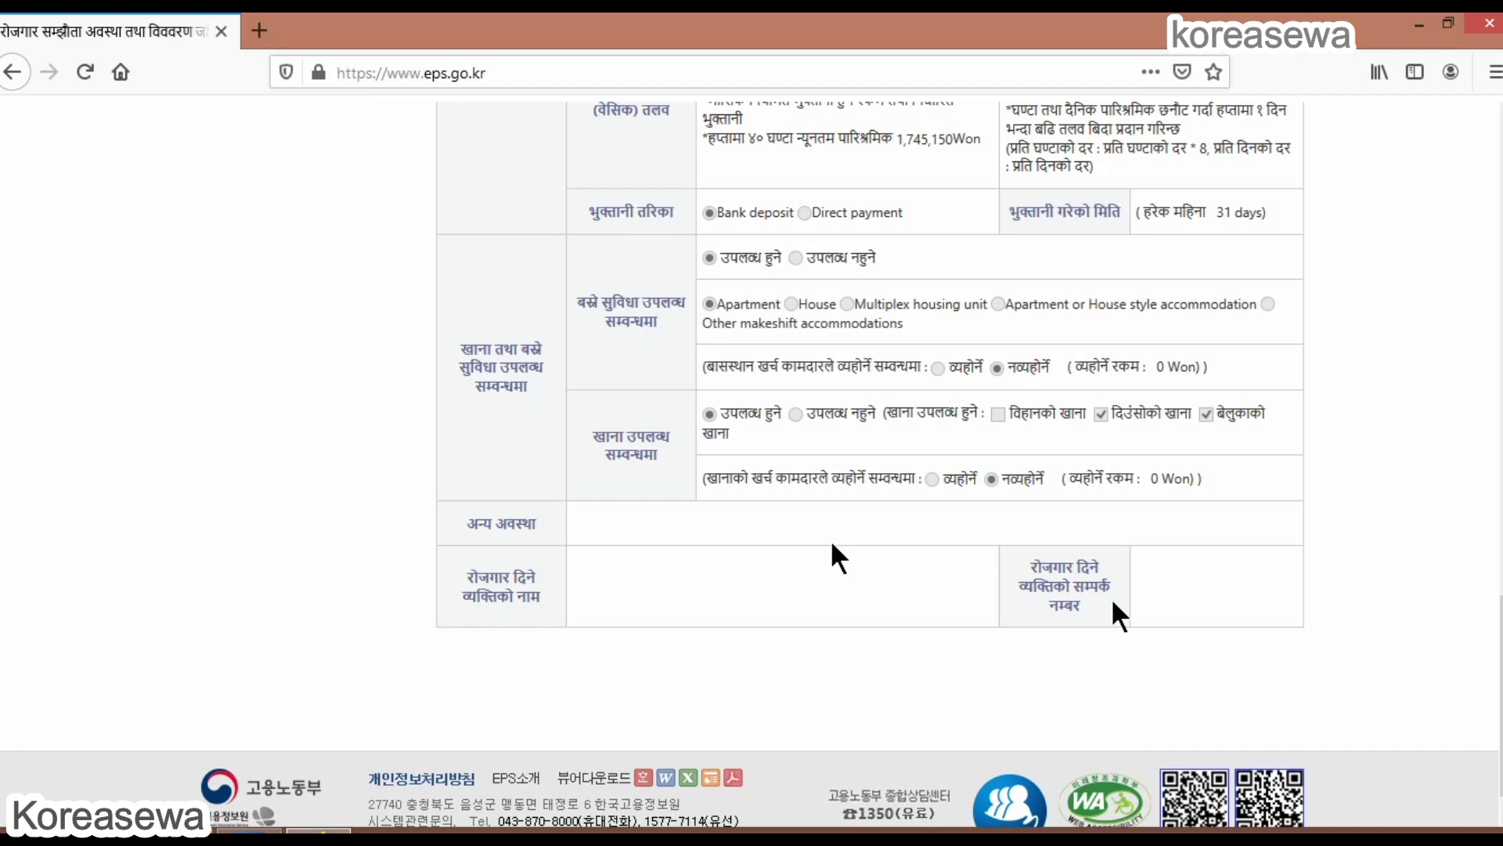
{"action": "scroll", "coordinate": [1, 716], "scroll_direction": "up", "scroll_amount": 20}
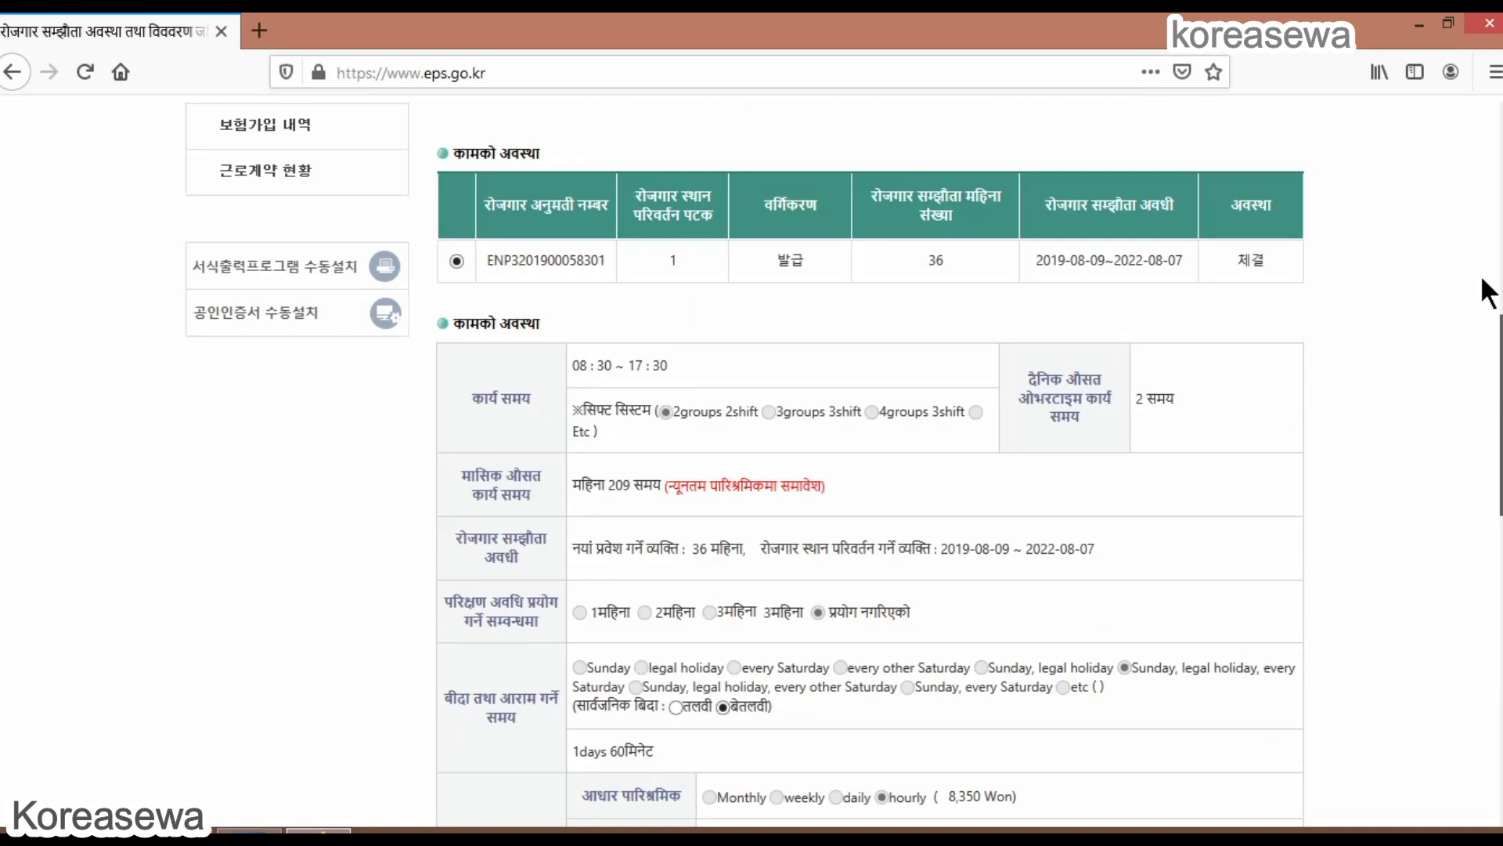